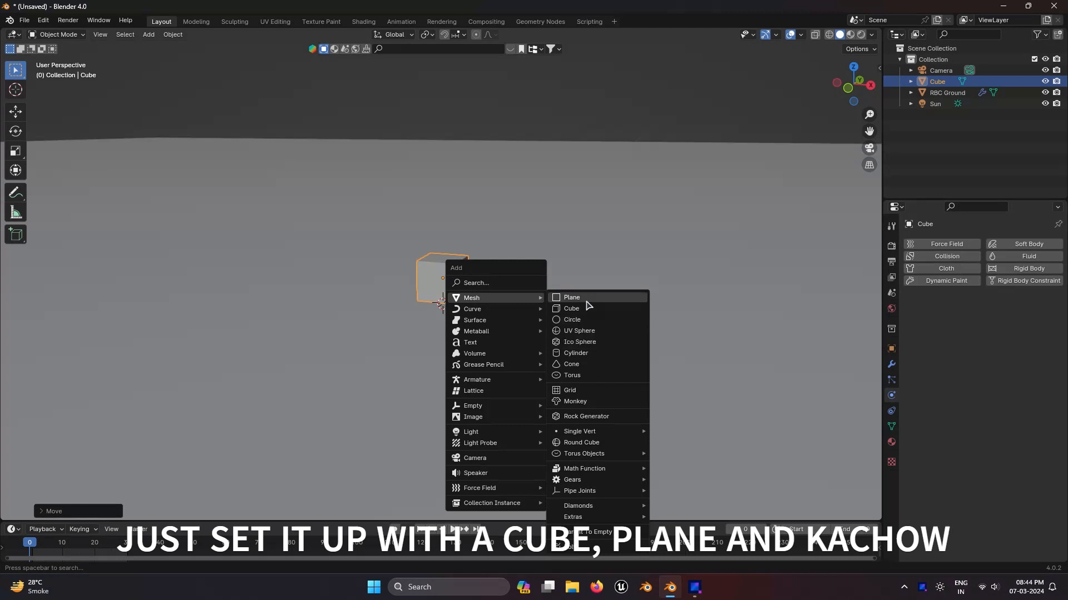
Step: Add a plane mesh and move it up along the Z axis above the cube
click(586, 300)
key(g)
key(z)
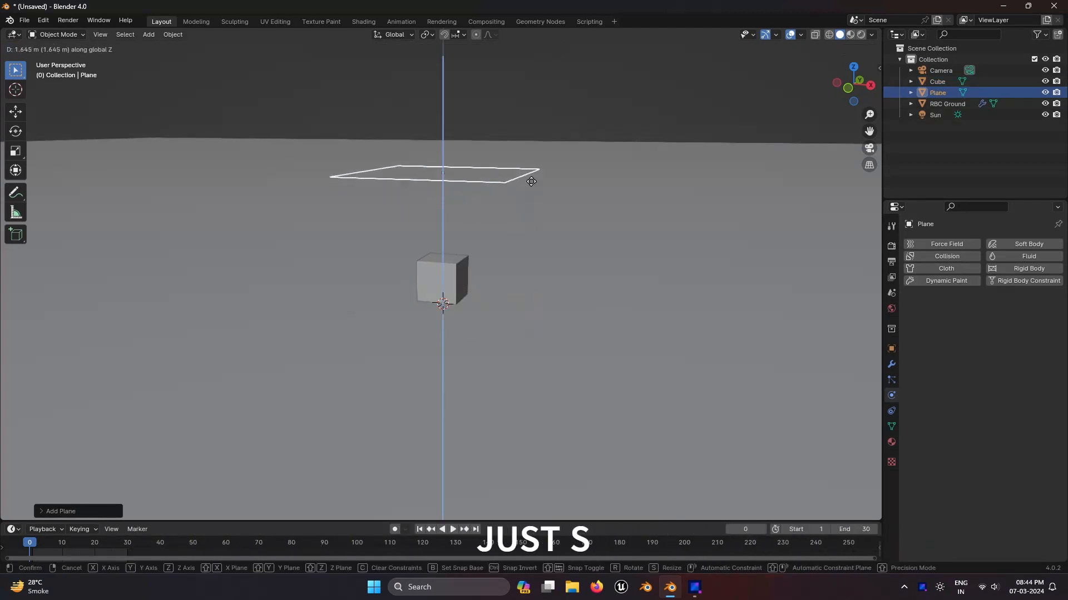
click(537, 150)
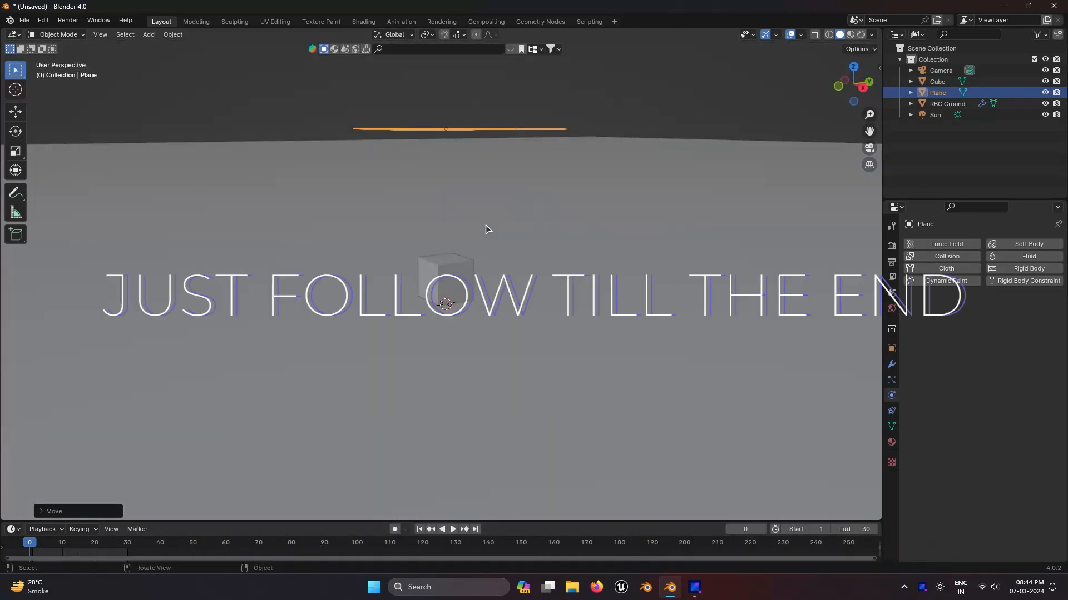
Step: Add Cloth physics to the plane
key(KP_0)
scroll(497, 214, down, 5)
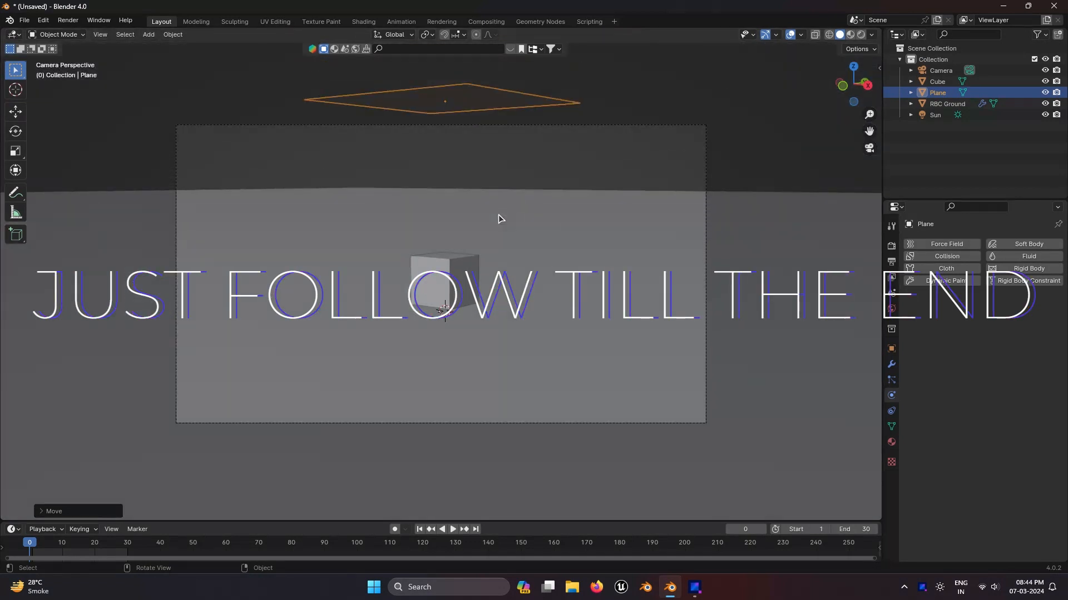
scroll(496, 203, up, 2)
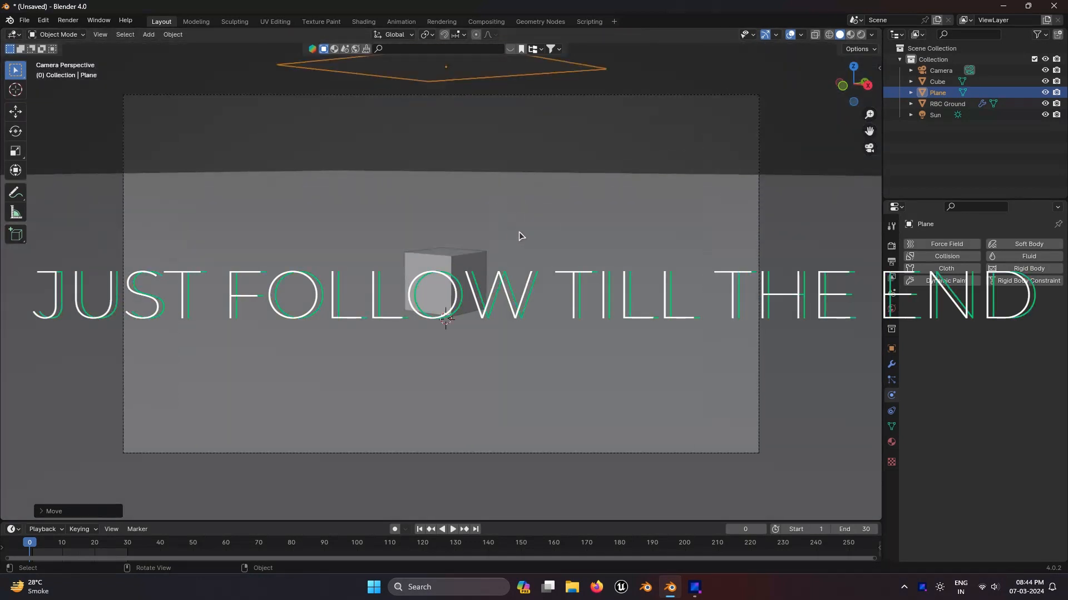
middle_drag(608, 107, 508, 145)
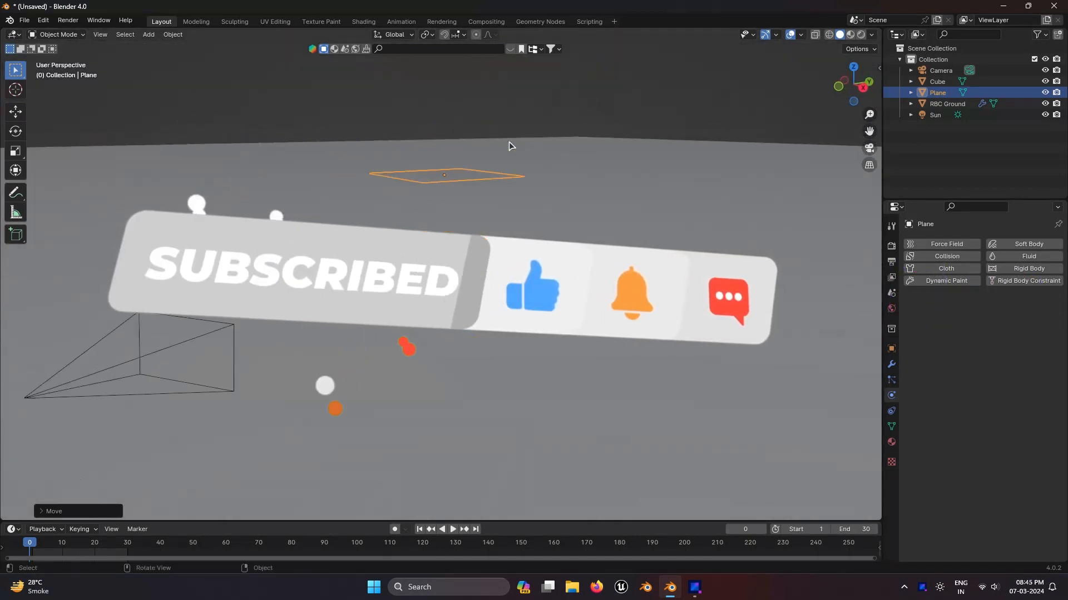
click(953, 269)
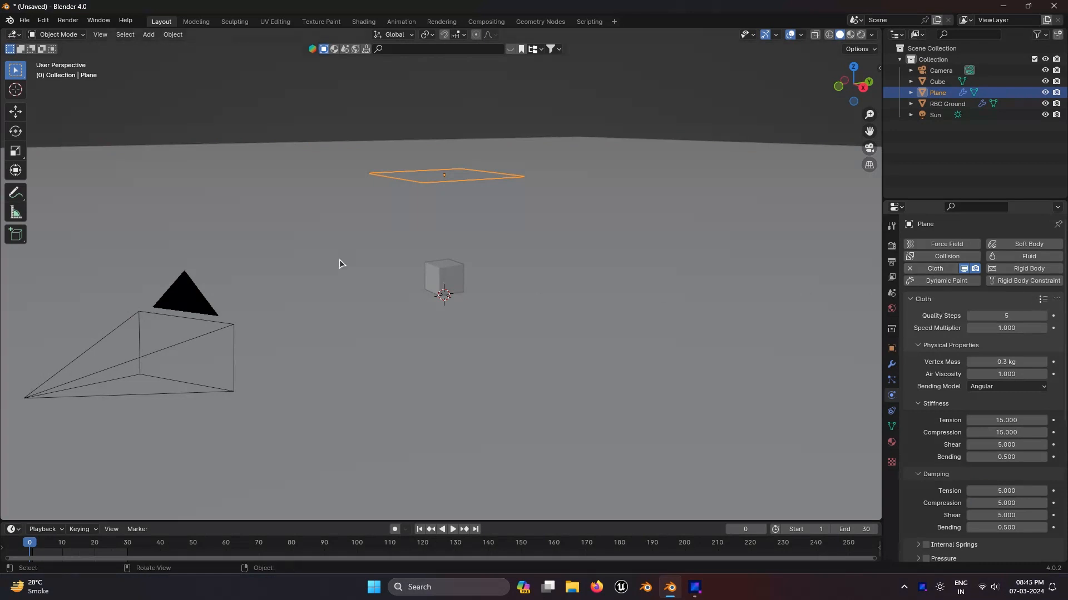
Step: Select the cube and add Collision physics to it
middle_drag(339, 262, 454, 286)
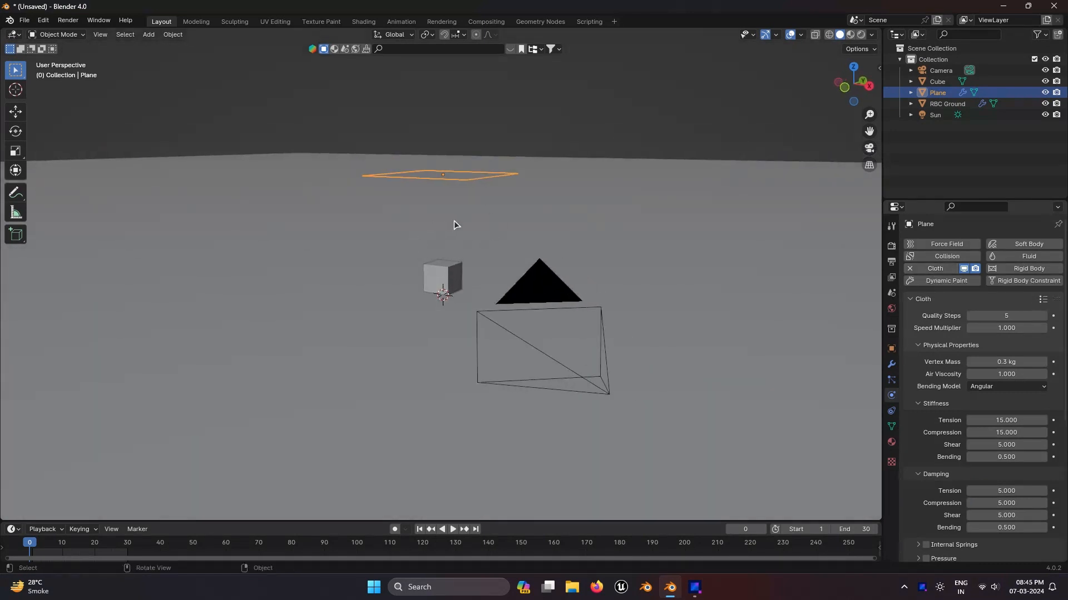
middle_drag(448, 219, 518, 262)
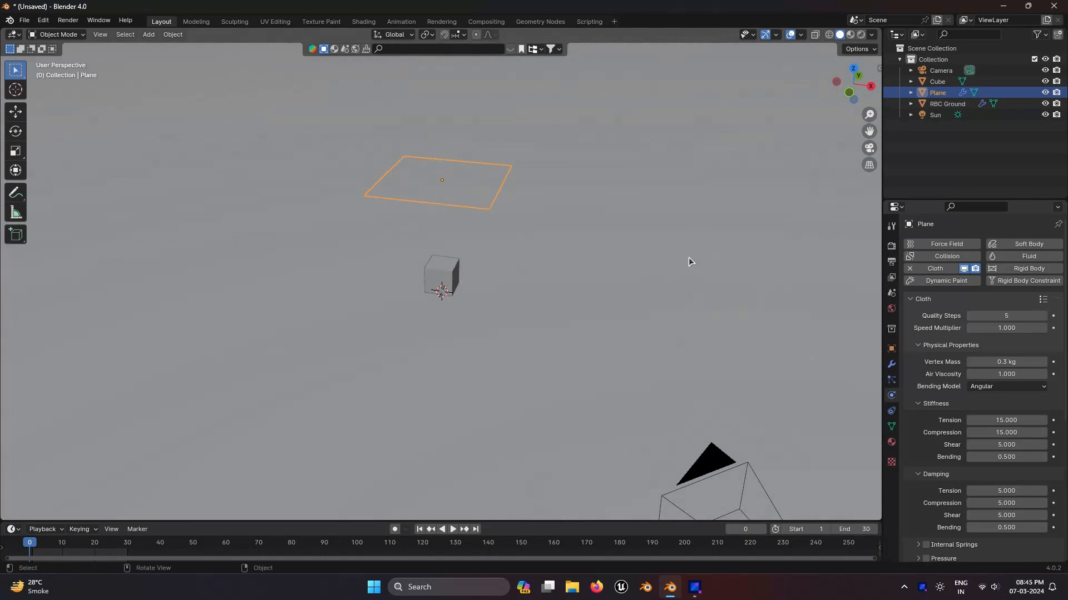
click(435, 277)
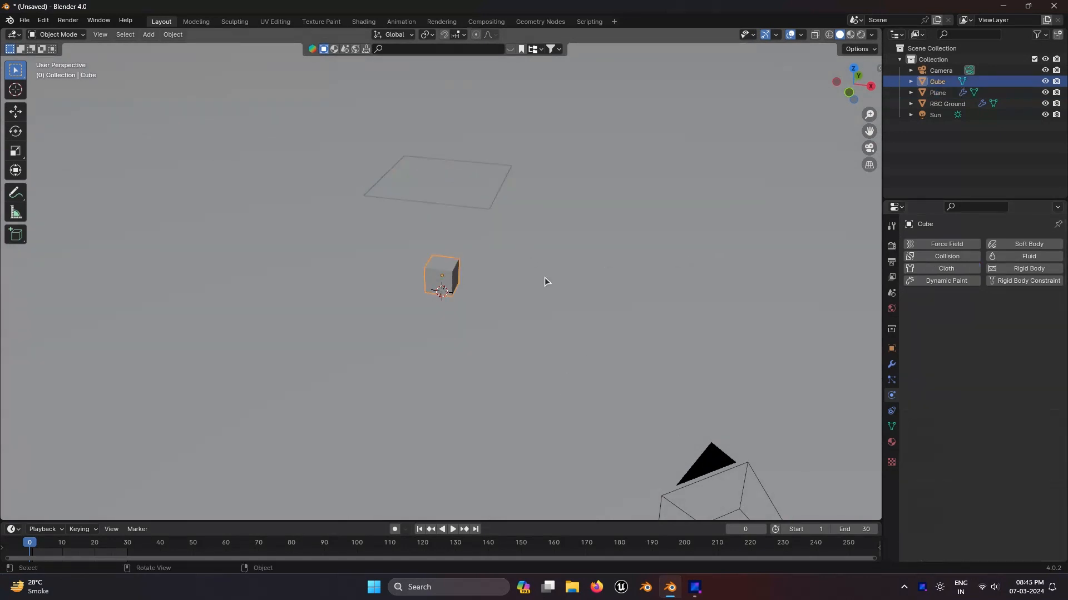
click(953, 261)
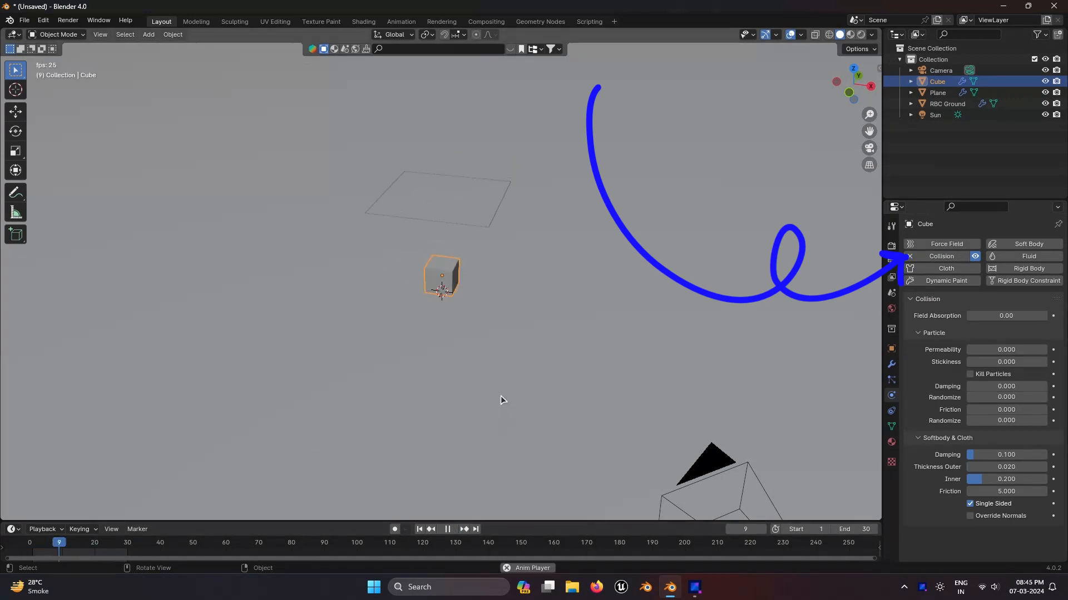
Step: Create a new red material for the cube and switch the viewport to material preview shading
middle_drag(499, 428, 521, 403)
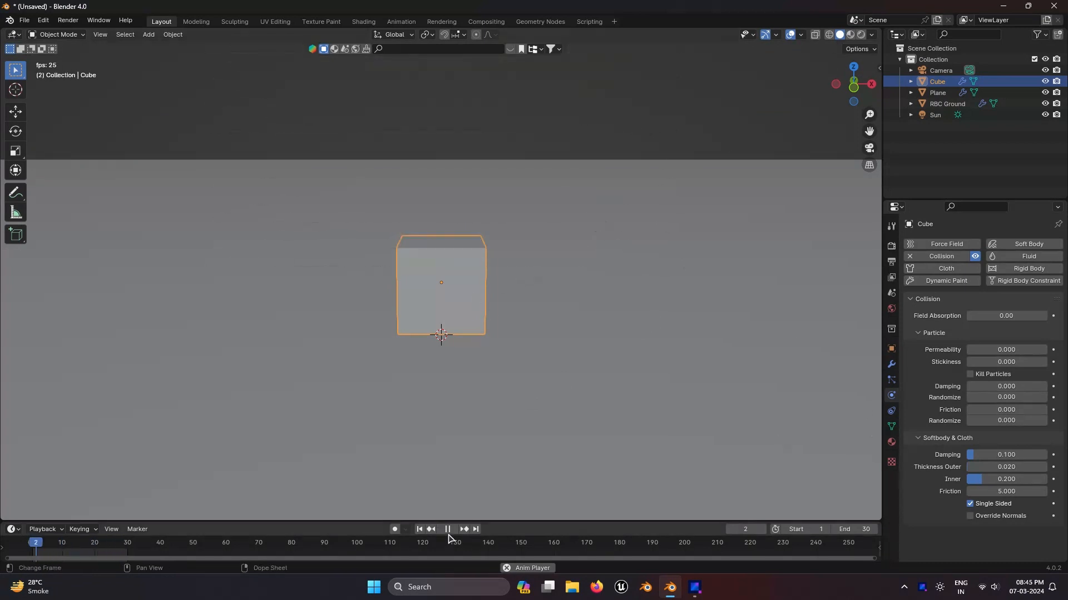
click(892, 443)
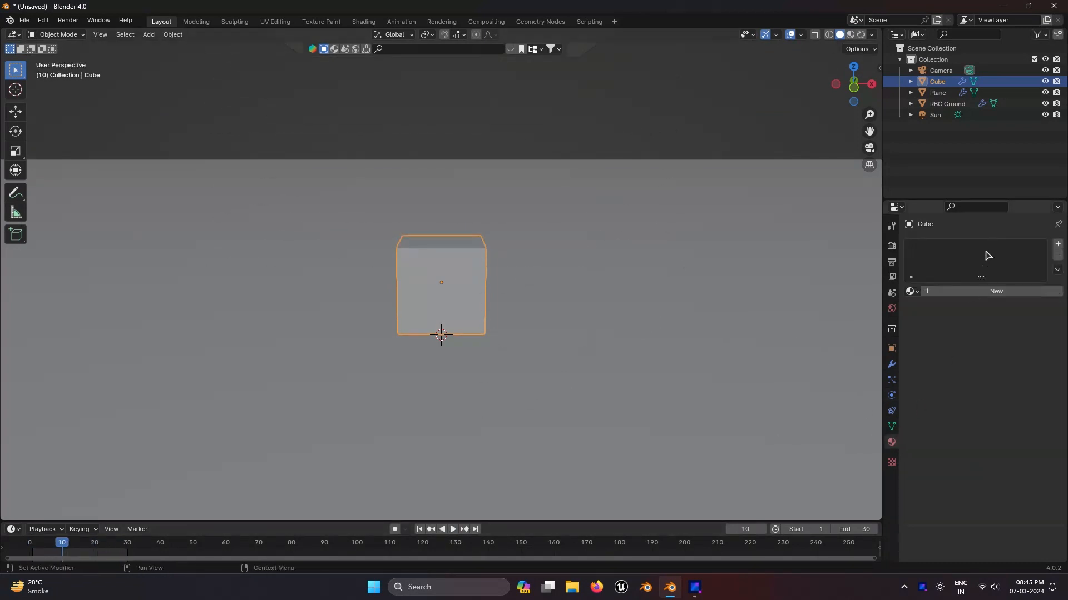
click(974, 292)
click(1007, 362)
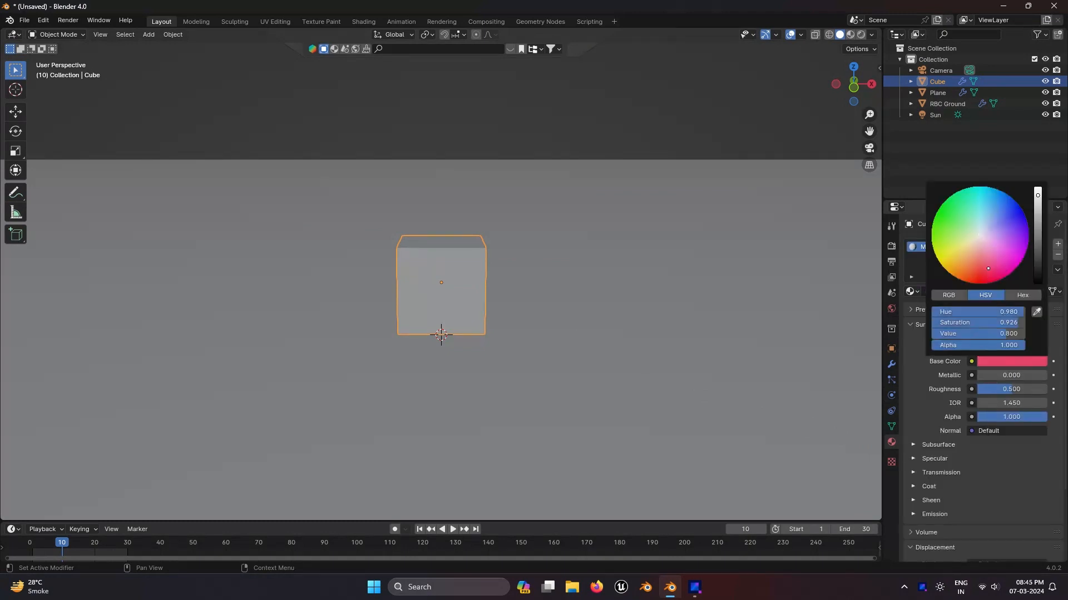
click(851, 34)
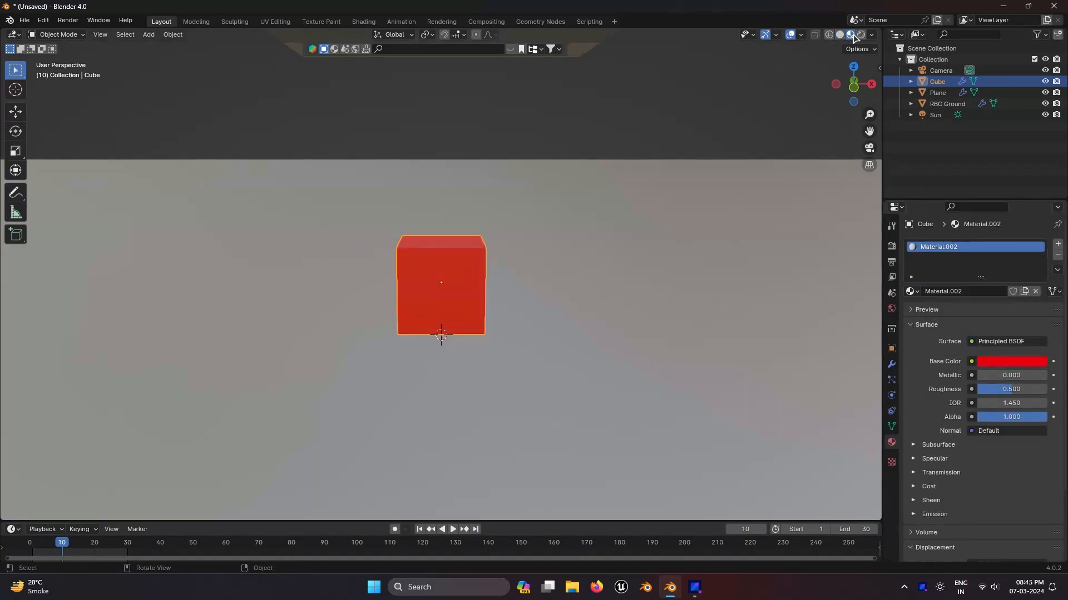
Step: Select the plane and give it a new material with a purple base color
scroll(570, 140, down, 2)
click(496, 143)
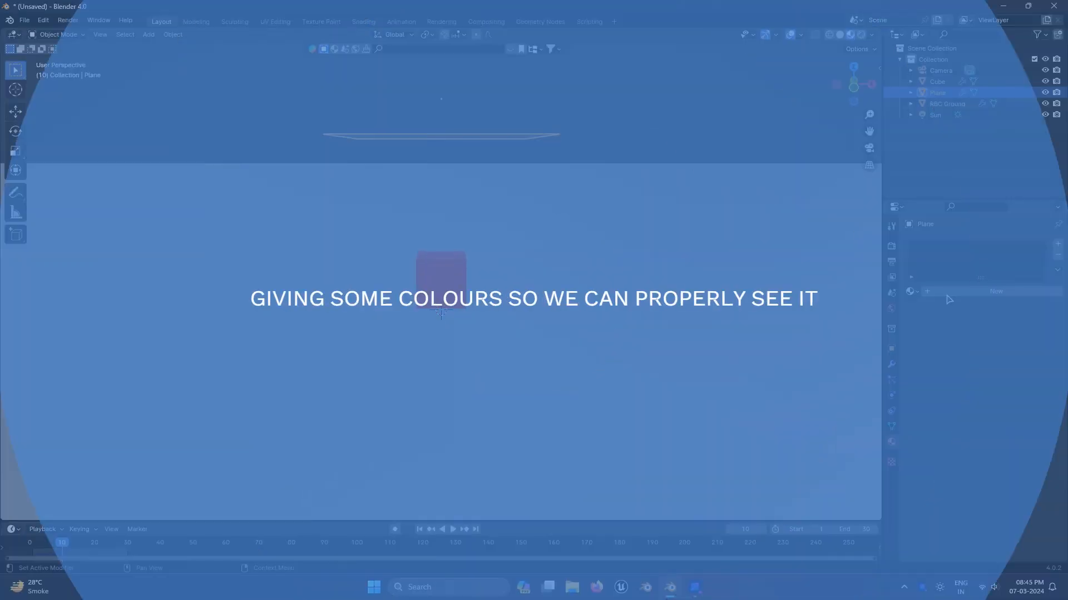
click(996, 292)
click(1023, 367)
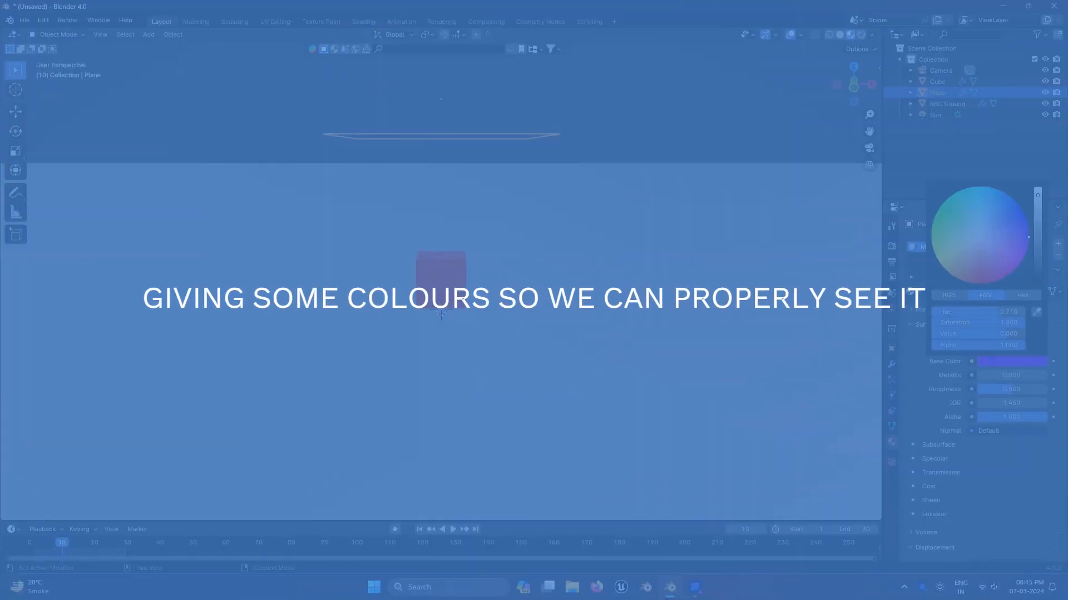
middle_drag(648, 187, 638, 216)
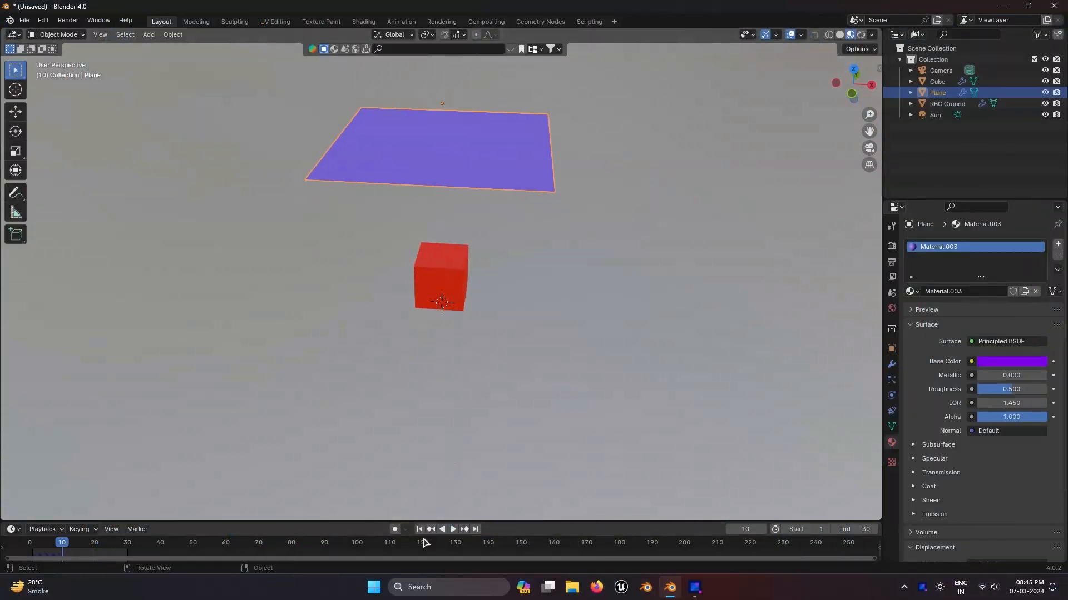
Step: Play the animation, then subdivide the plane's mesh once in Edit Mode and return to Object Mode
click(454, 531)
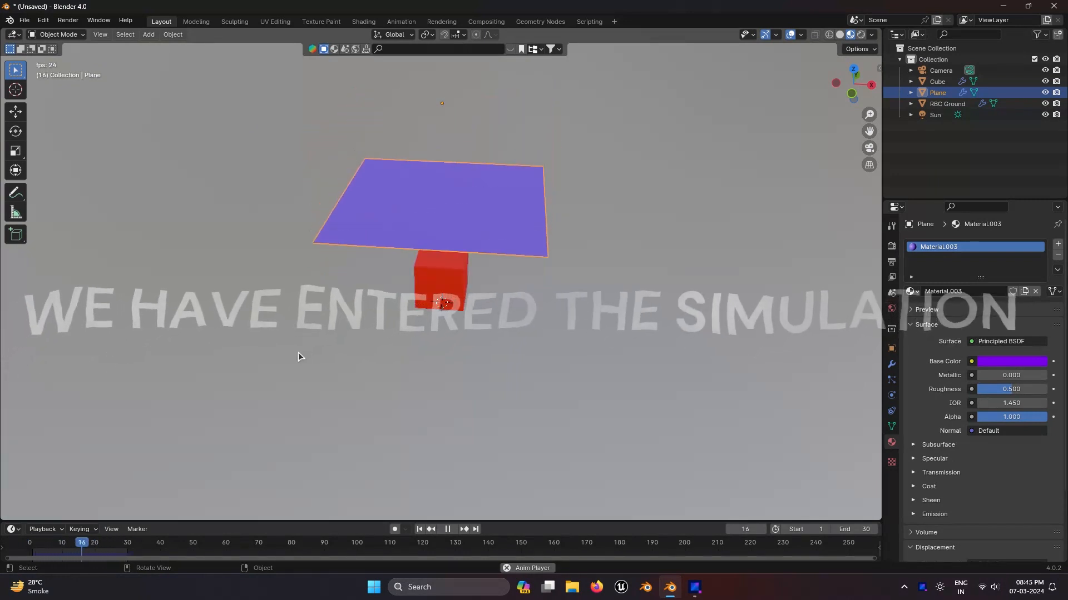
key(Tab)
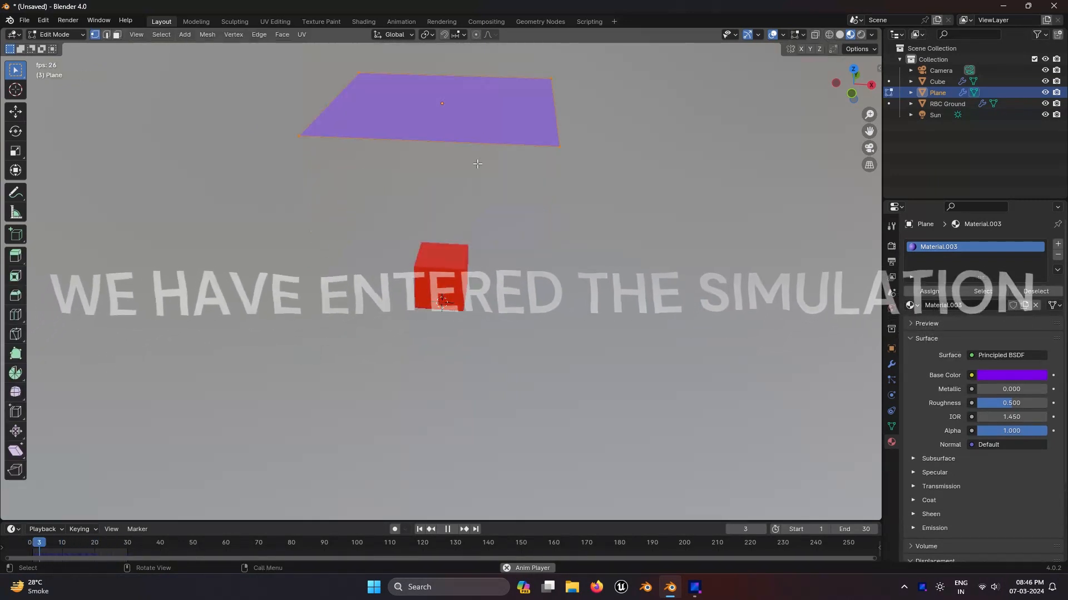
right_click(487, 125)
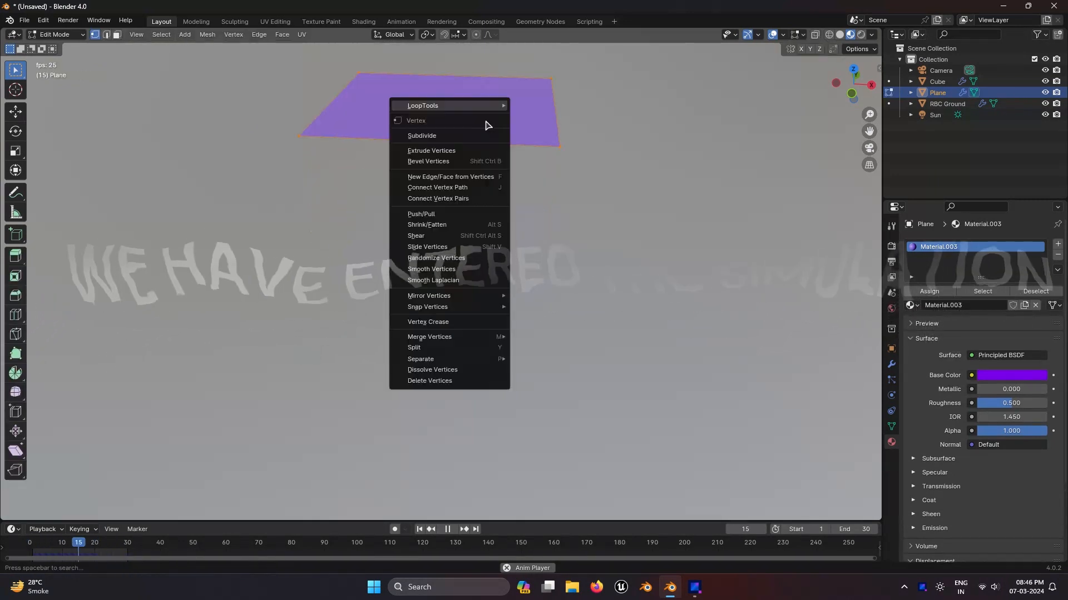
click(430, 138)
key(Tab)
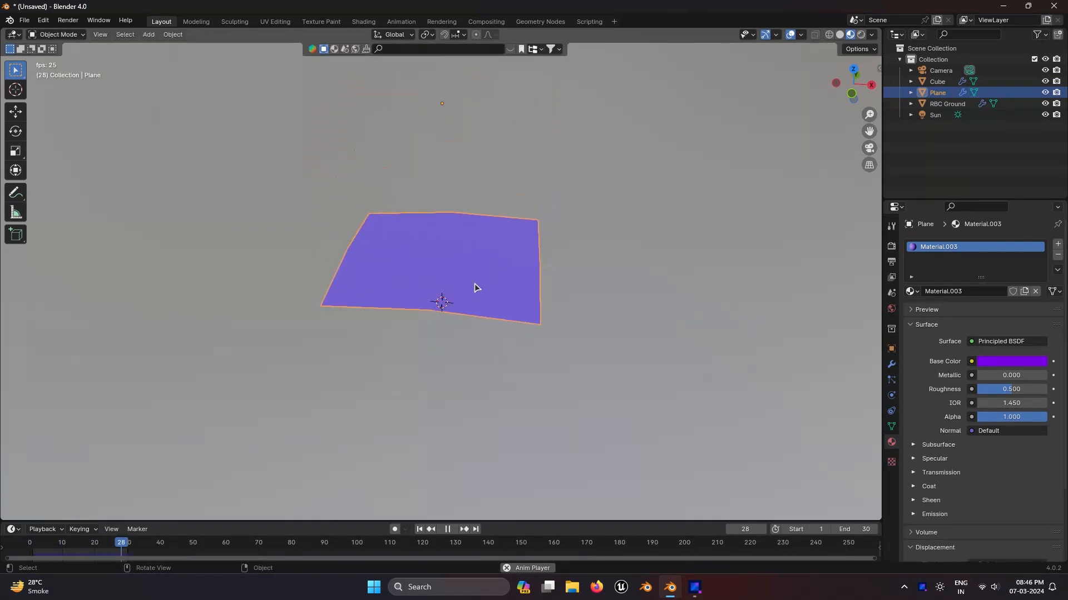
Step: Add a Subdivision Surface modifier to the plane
click(892, 364)
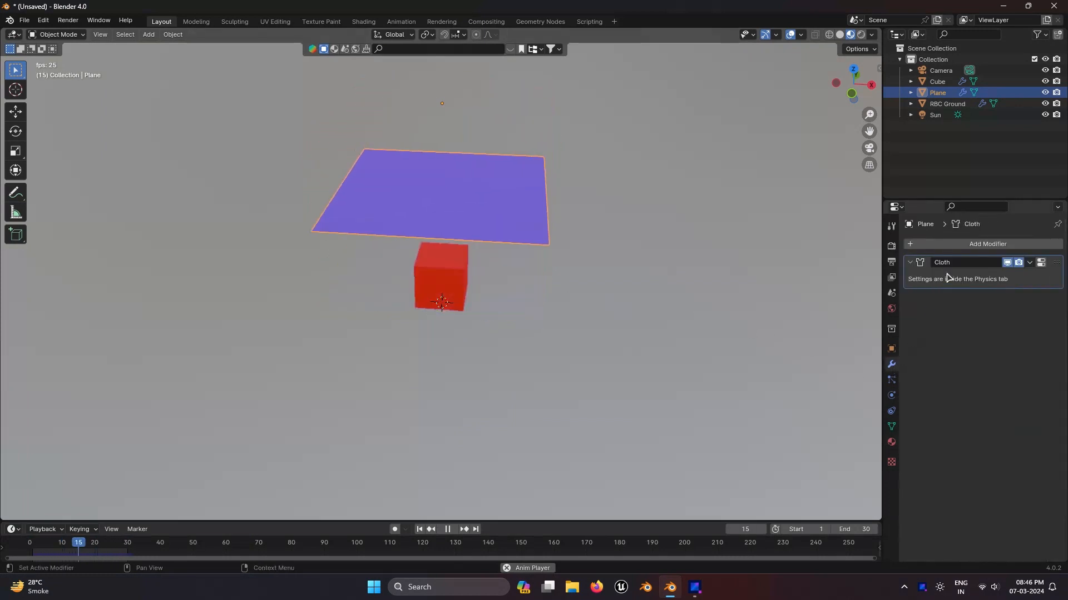
click(961, 245)
click(946, 239)
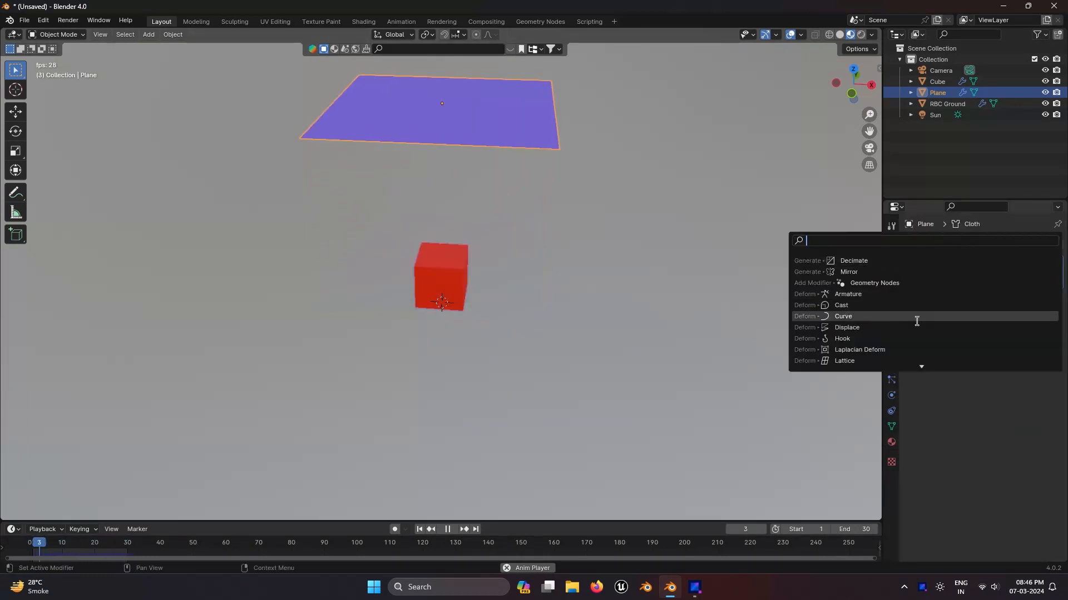
scroll(913, 327, down, 20)
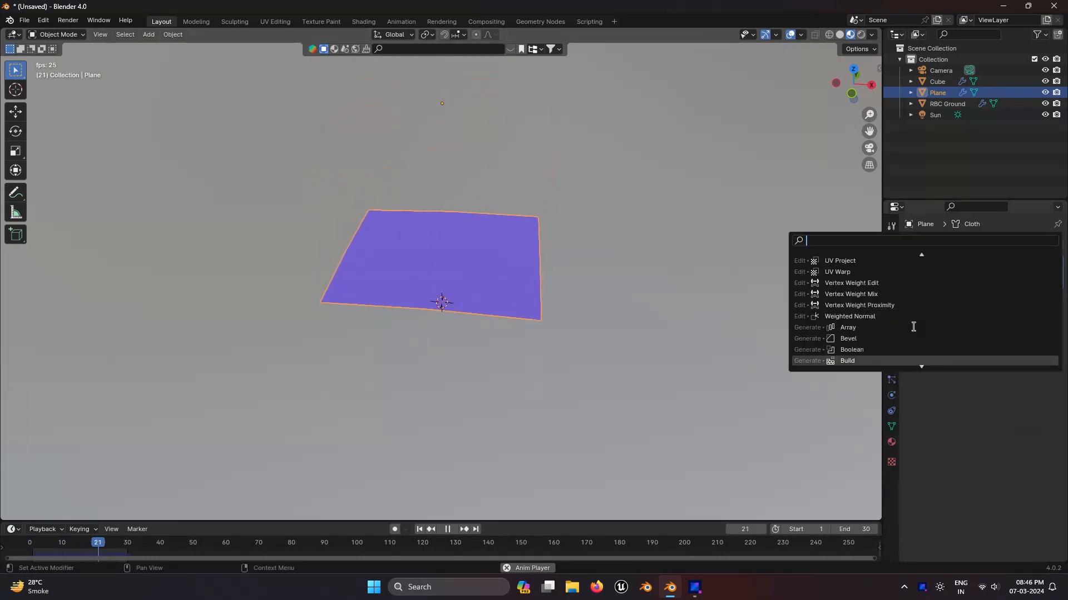
scroll(910, 334, down, 5)
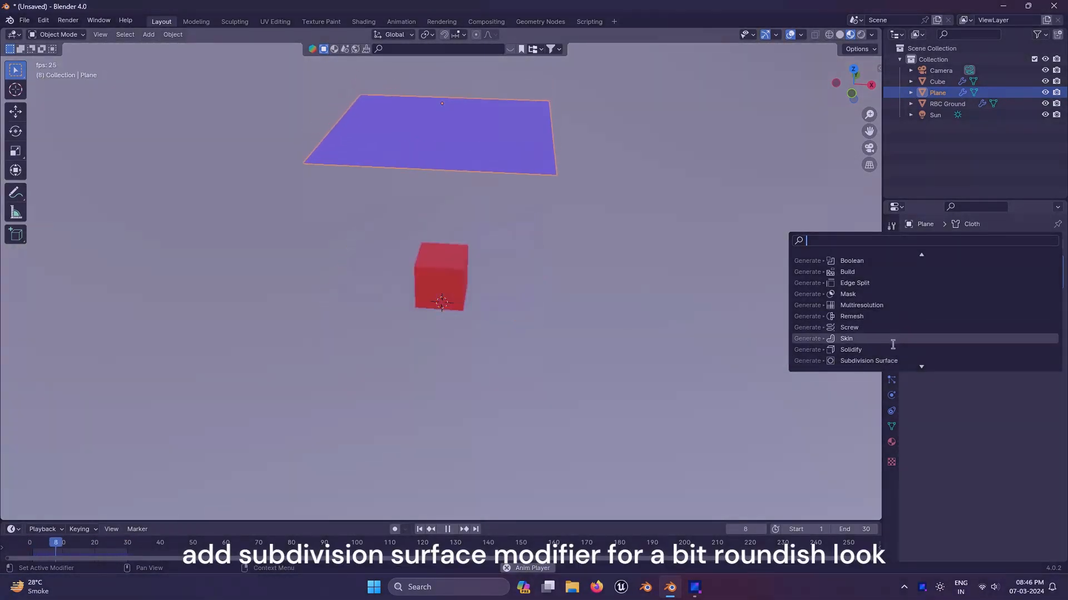
click(888, 361)
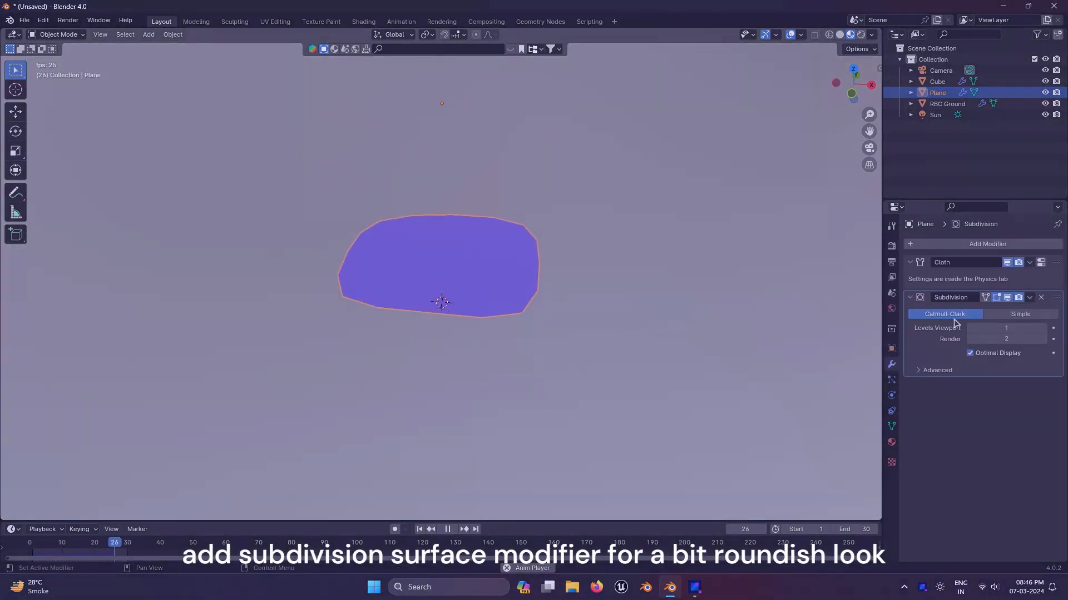
Step: Set the Subdivision modifier's viewport levels to 2
click(1044, 328)
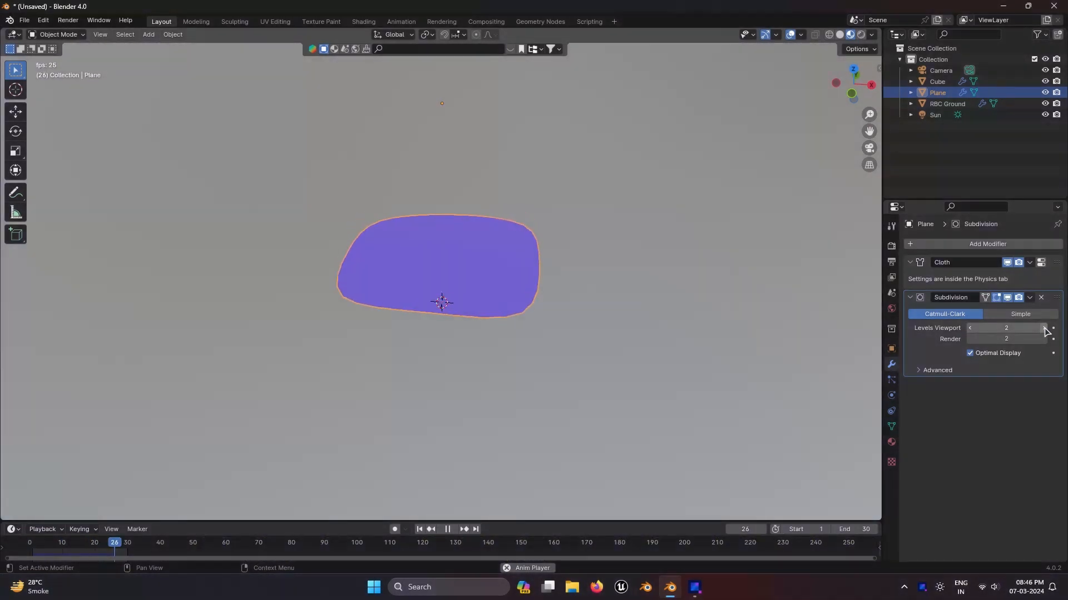
click(1044, 328)
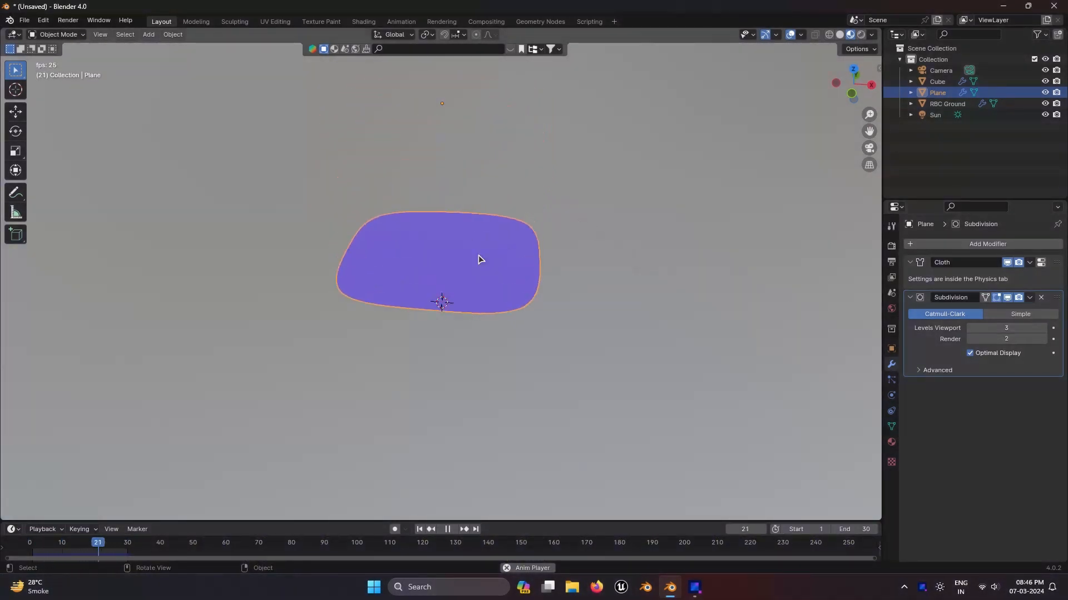
click(970, 328)
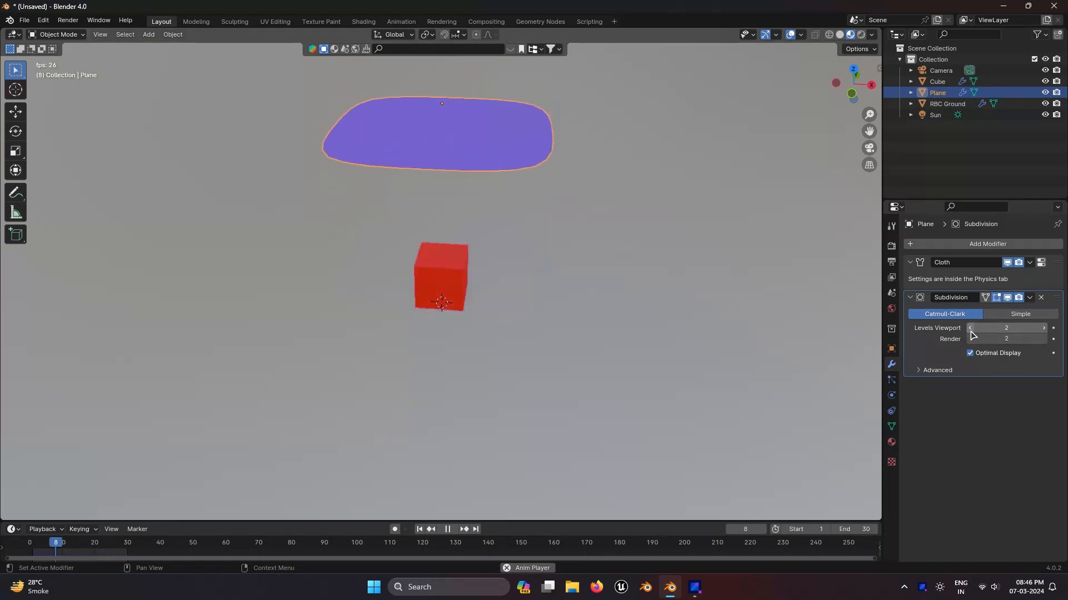
Step: Apply the Subdivision modifier and shade the plane smooth
click(1029, 298)
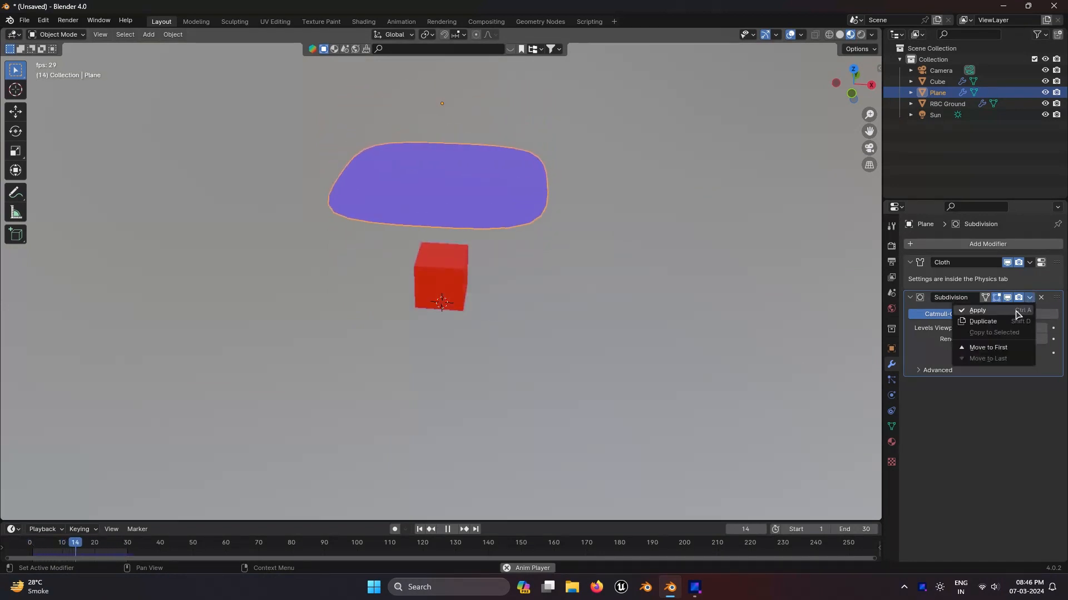
click(1016, 313)
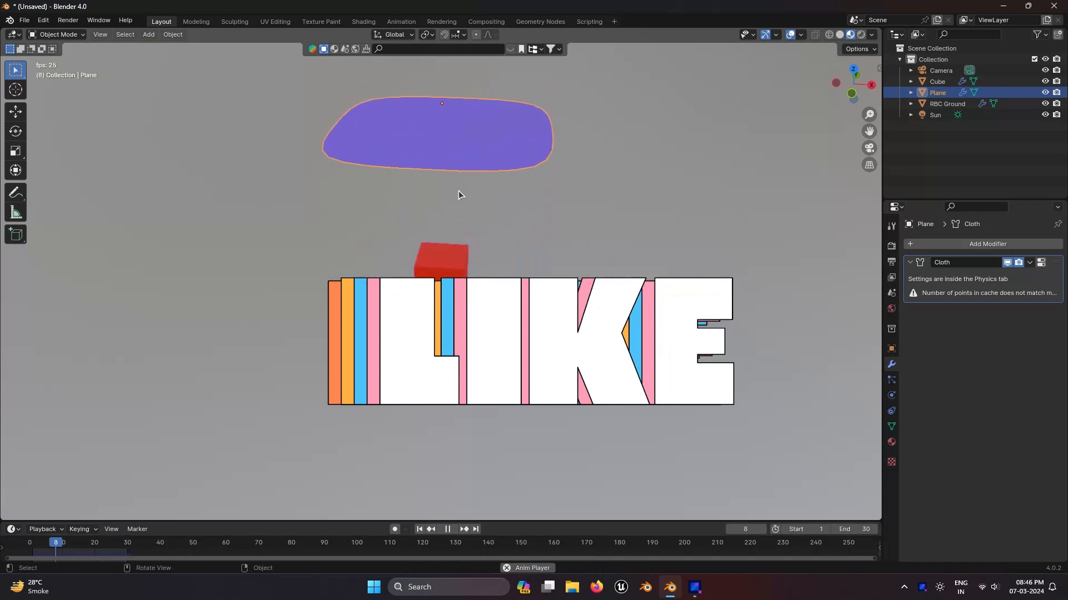
right_click(459, 175)
click(460, 173)
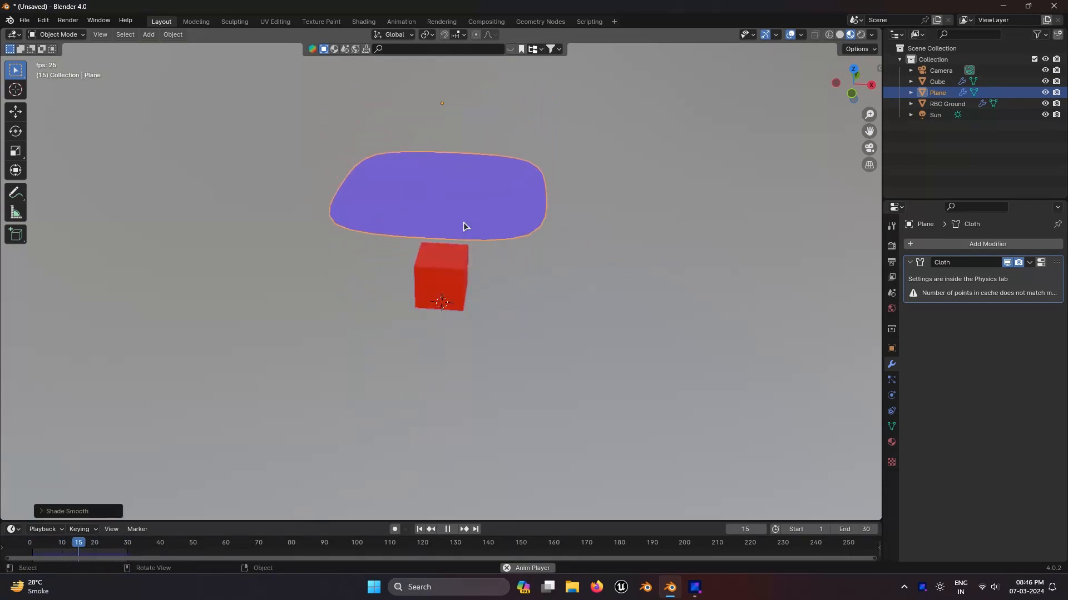
right_click(461, 225)
click(461, 232)
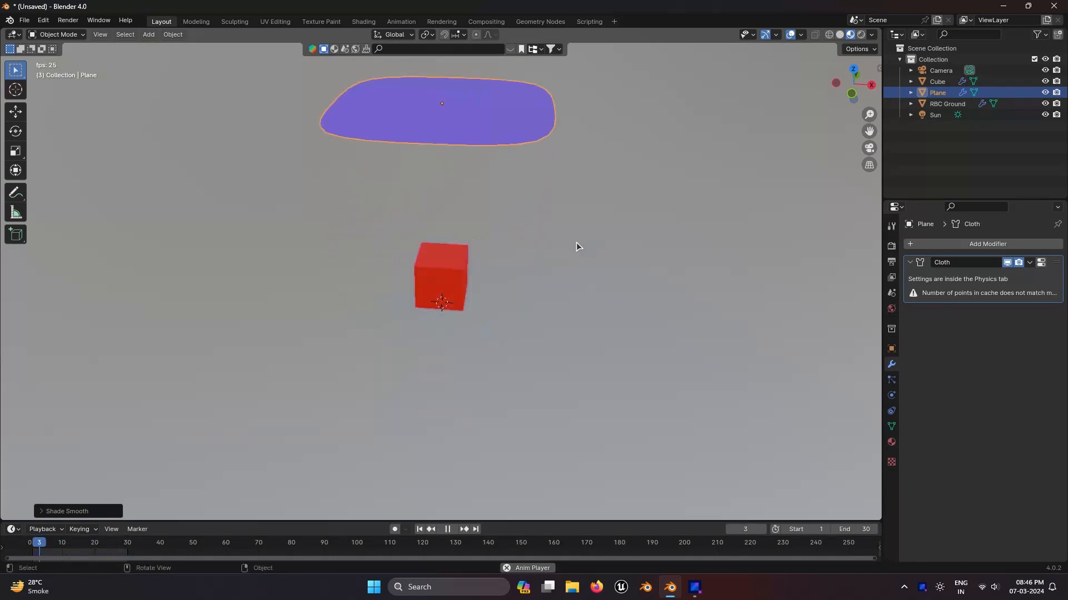
right_click(460, 240)
click(465, 228)
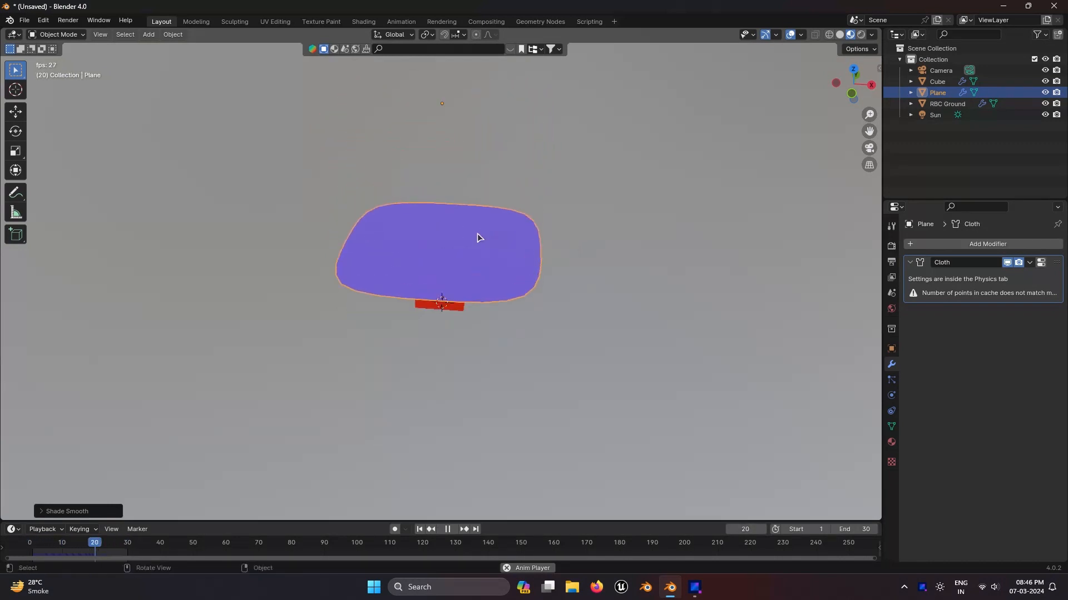
Step: Subdivide the plane's mesh twice more in Edit Mode, returning to Object Mode after each pass
key(Tab)
right_click(446, 140)
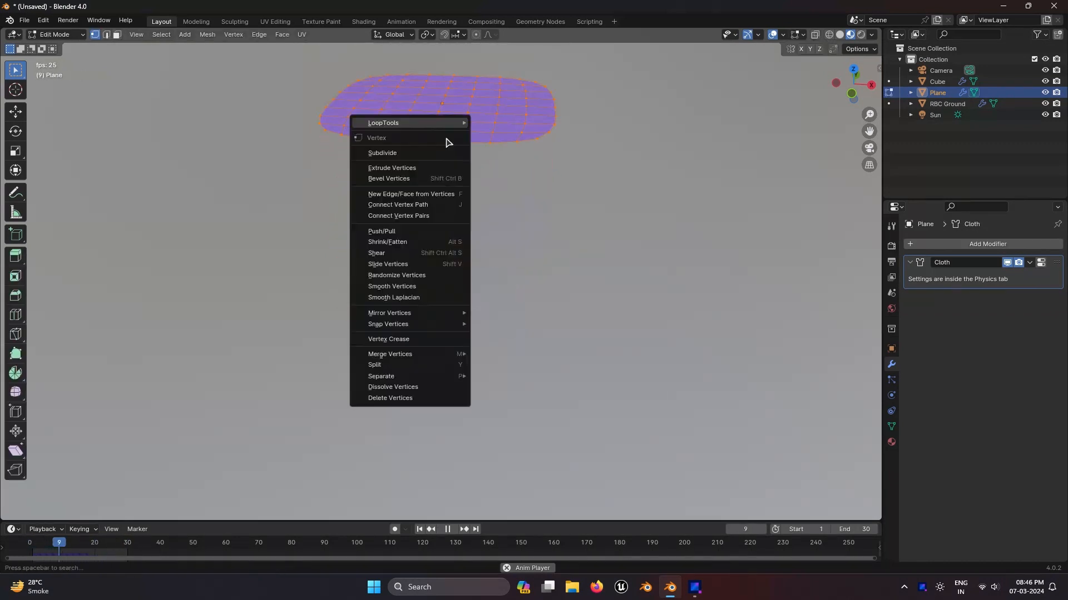
click(439, 155)
key(Tab)
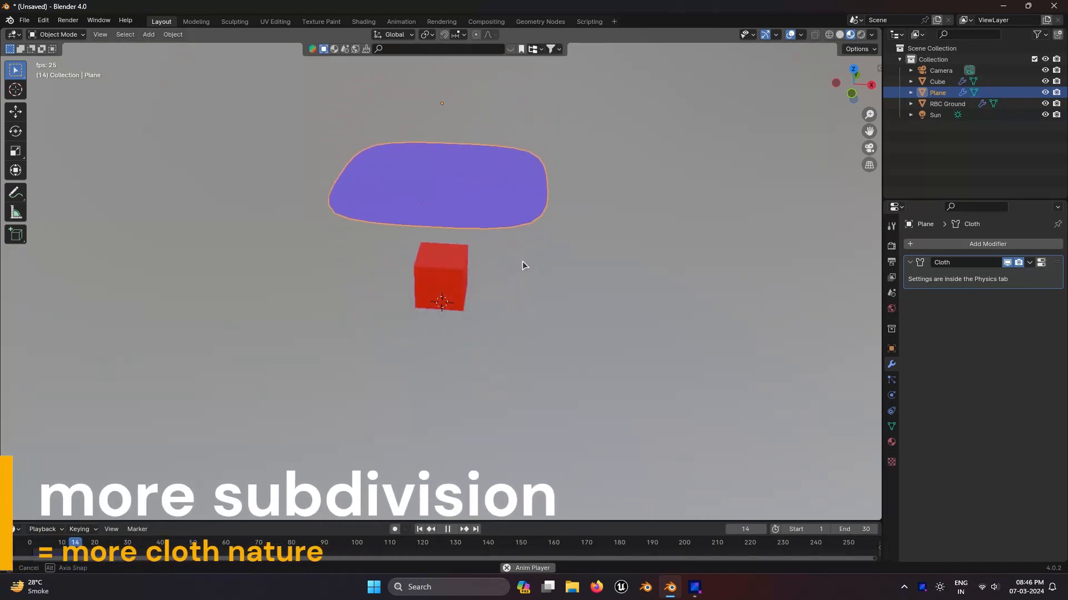
key(Tab)
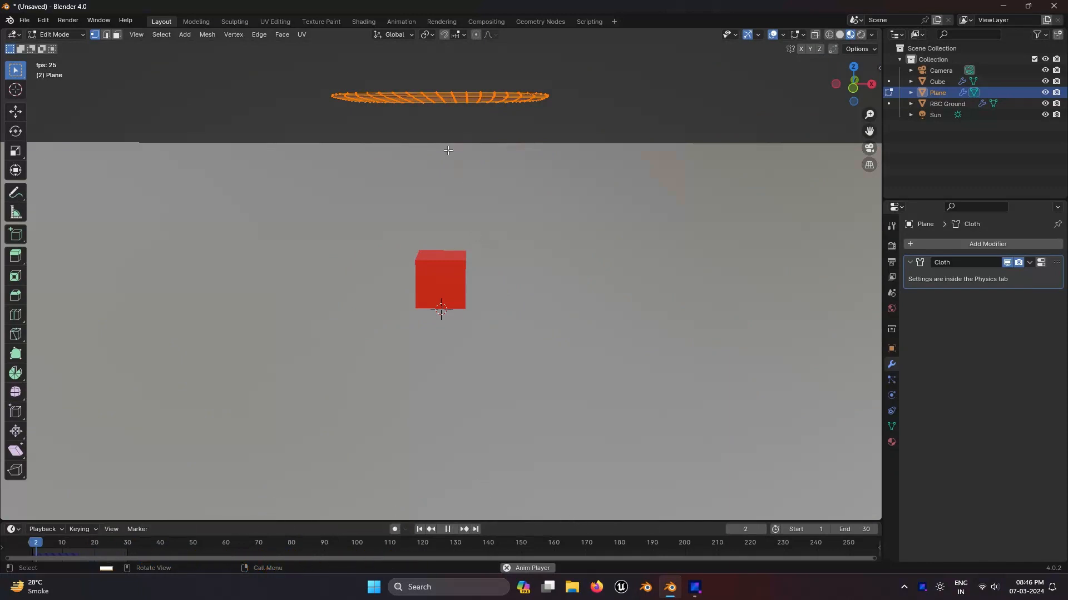
right_click(453, 107)
click(453, 103)
key(Tab)
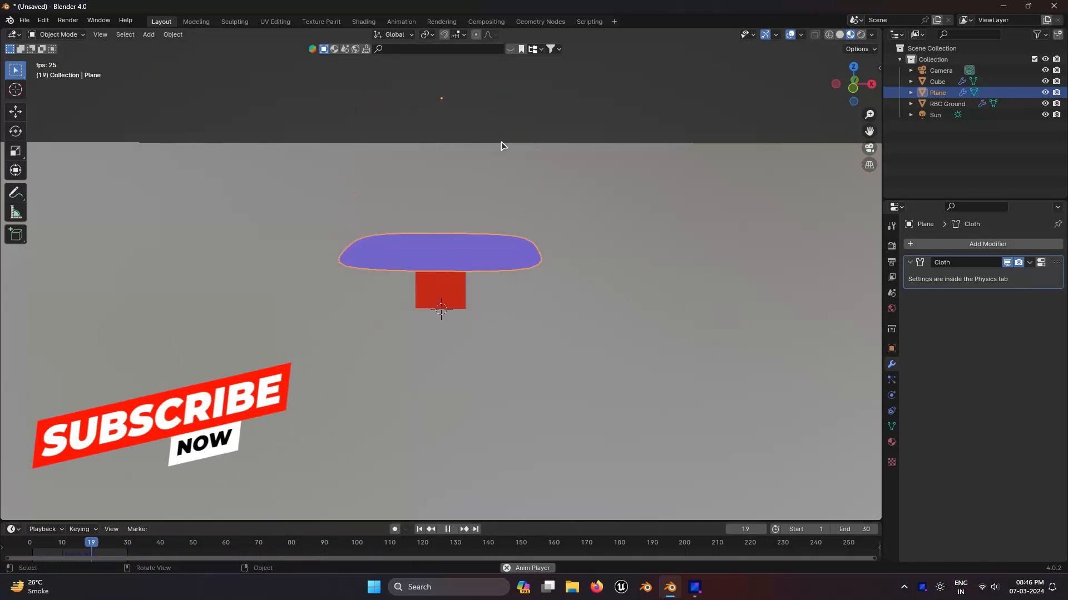
Step: Set the plane's cloth Quality Steps to 24 in its physics settings
scroll(501, 162, up, 4)
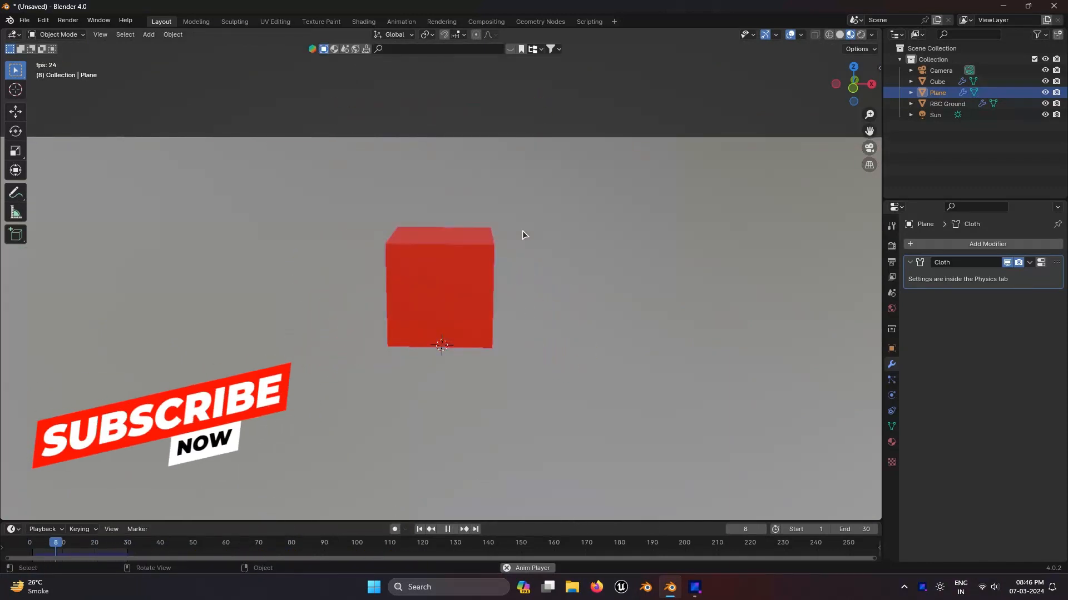
click(892, 395)
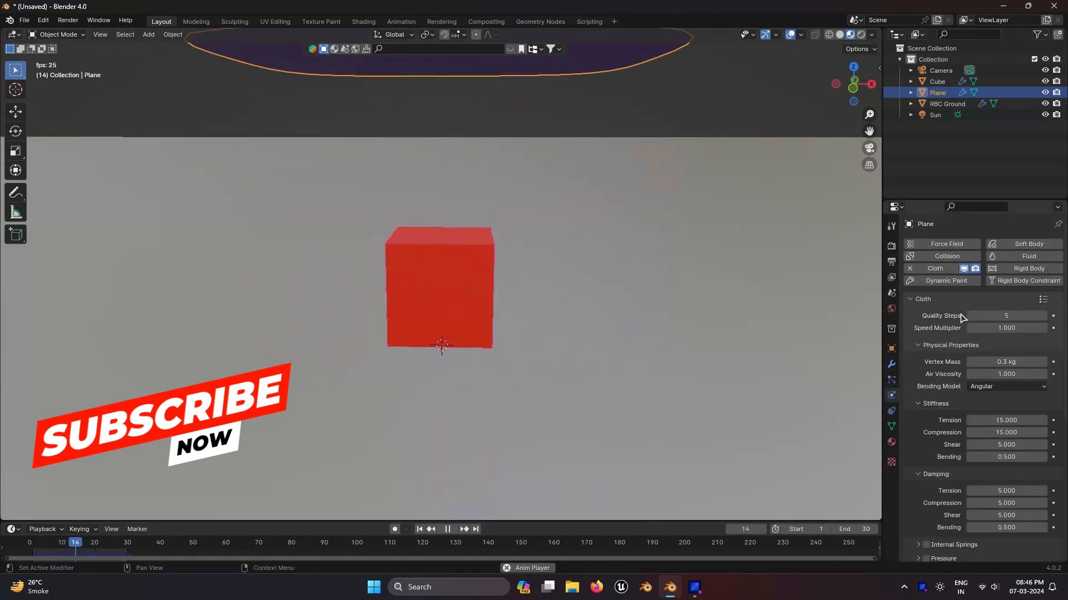
drag(1010, 318, 1045, 319)
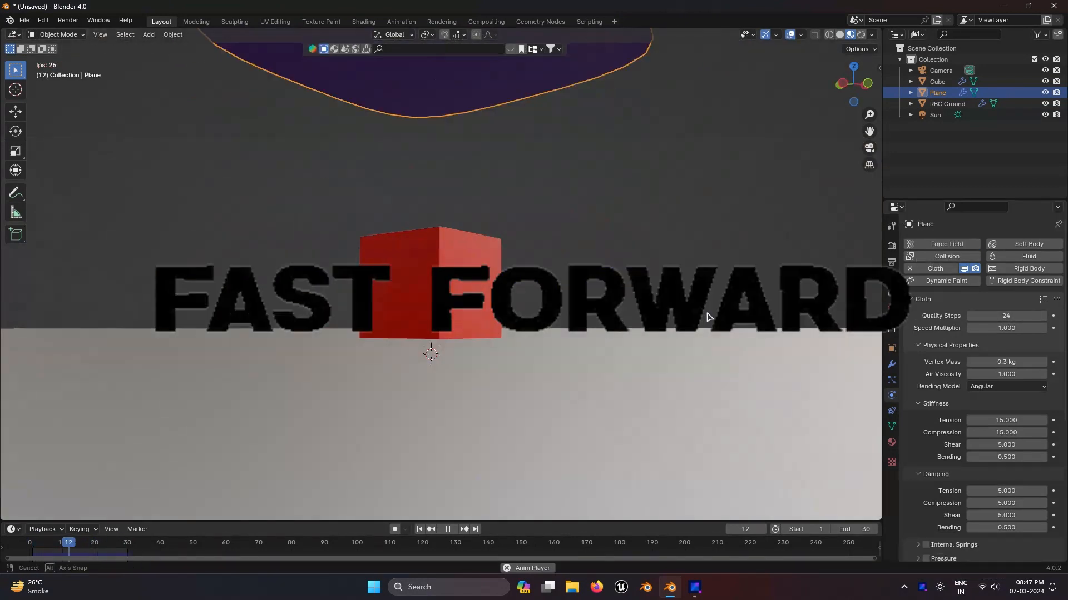
middle_drag(707, 317, 561, 356)
click(529, 348)
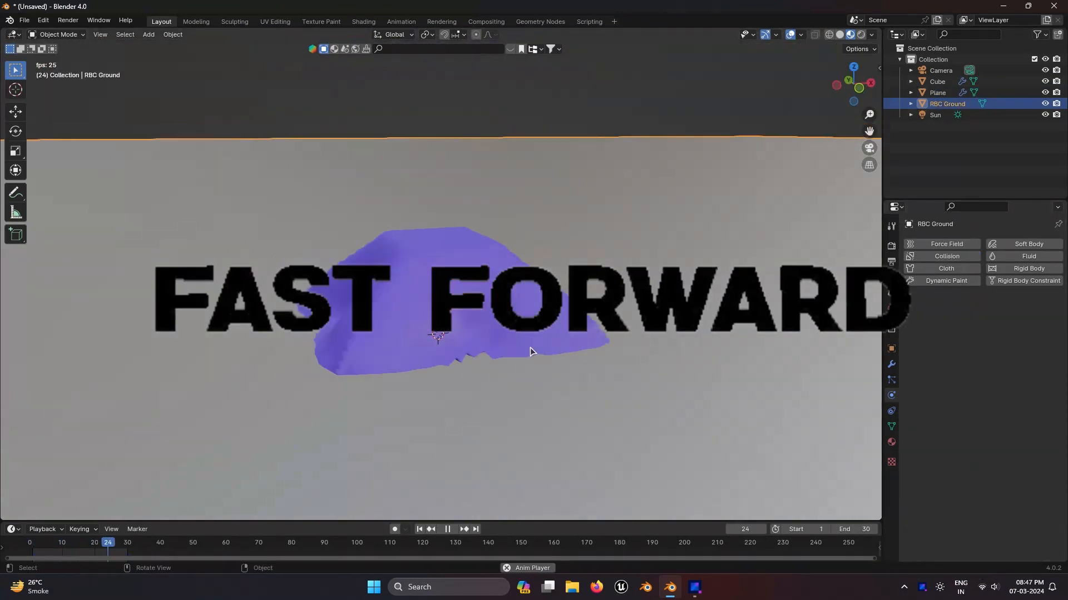
click(478, 283)
middle_drag(495, 184, 489, 220)
scroll(488, 220, down, 2)
click(486, 236)
scroll(1020, 319, down, 2)
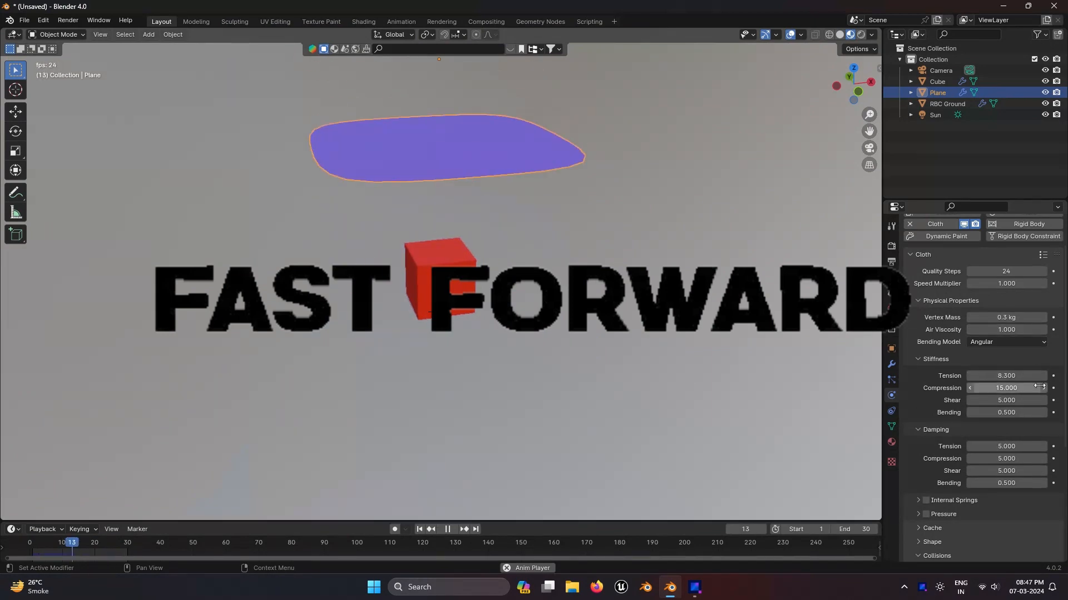
Step: Set cloth stiffness Tension 36.2, Compression 20.1, Shear 9.3, Bending 2.8, and damping Tension 50
drag(1013, 376, 1056, 376)
drag(1009, 388, 1038, 388)
drag(1008, 401, 1031, 400)
drag(1006, 413, 1019, 413)
drag(1003, 446, 1045, 446)
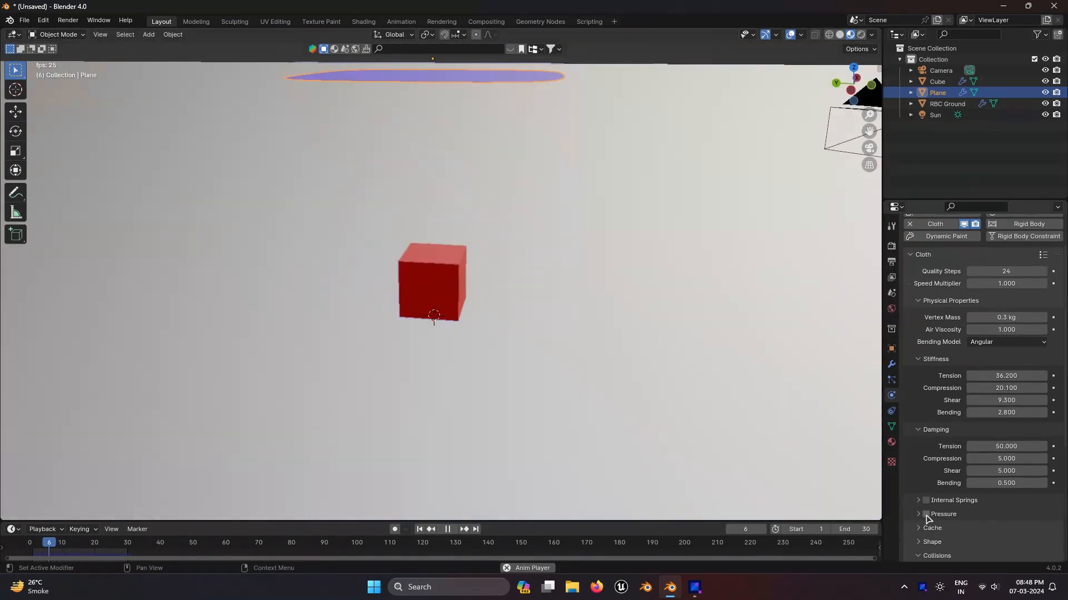
Step: Enable the cloth's Pressure option and play the simulation from the camera view
click(926, 514)
scroll(1001, 473, down, 3)
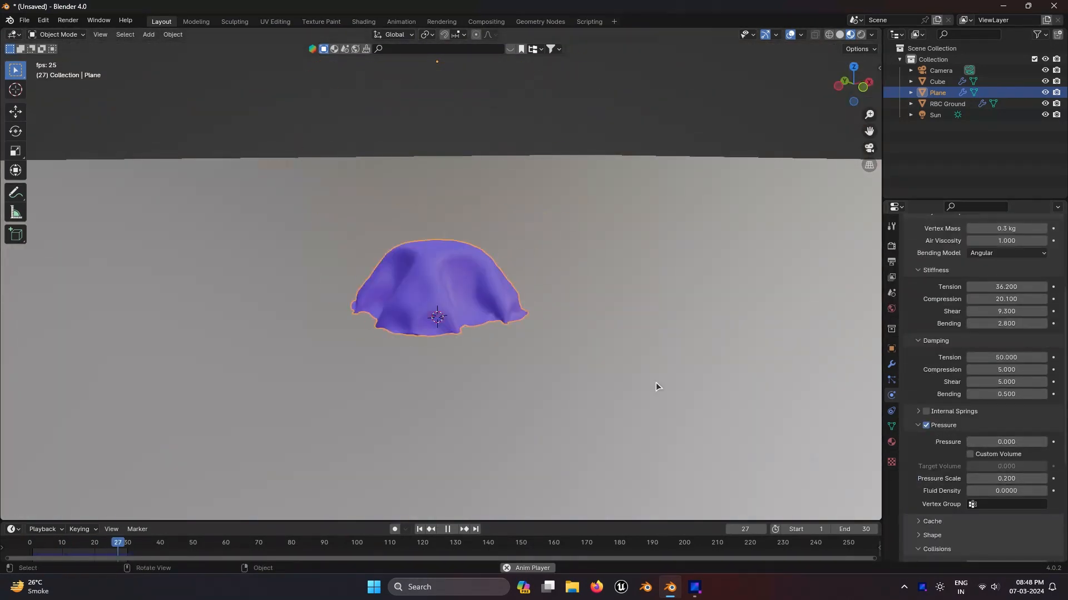
middle_drag(656, 383, 627, 372)
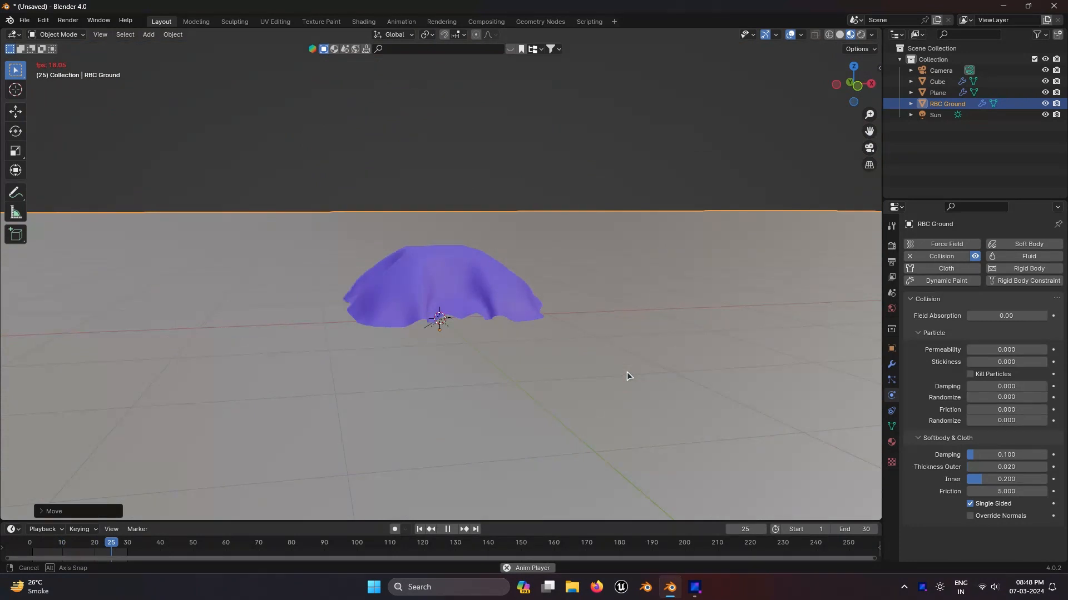
scroll(626, 372, down, 2)
key(KP_0)
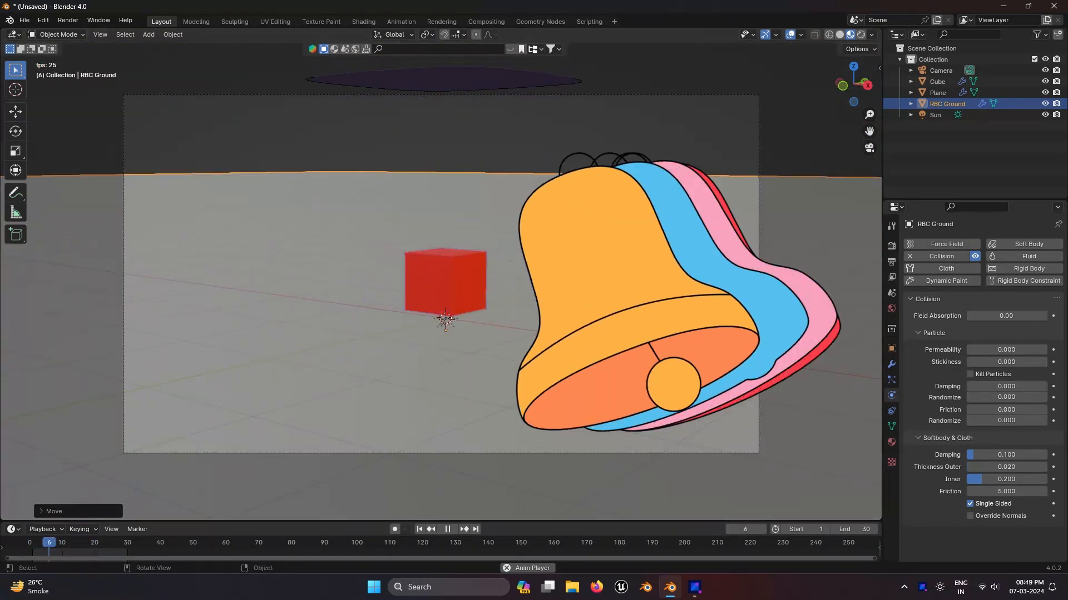
key(space)
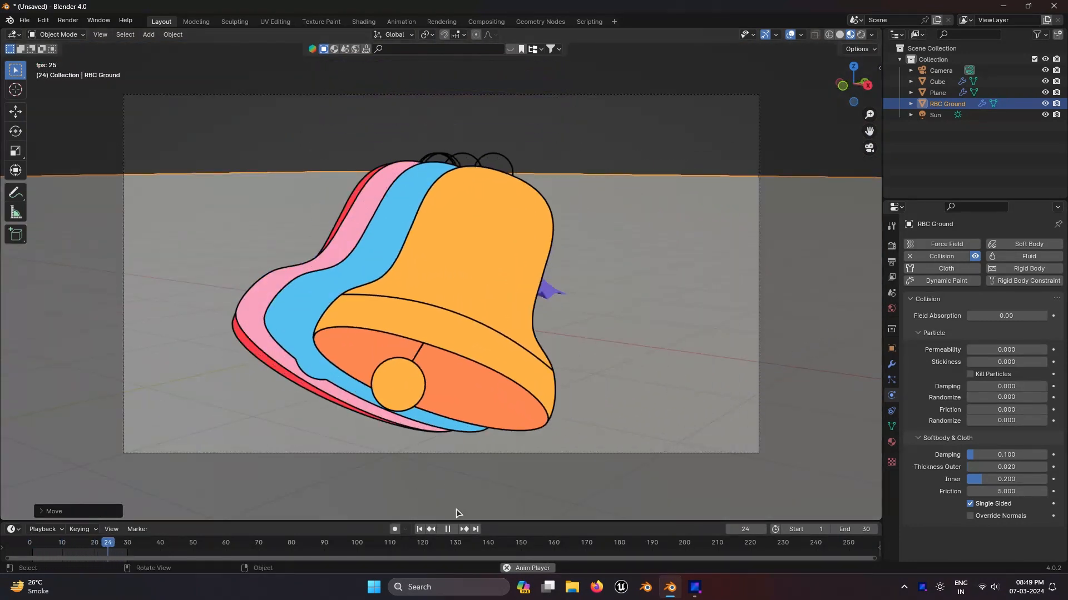
click(460, 295)
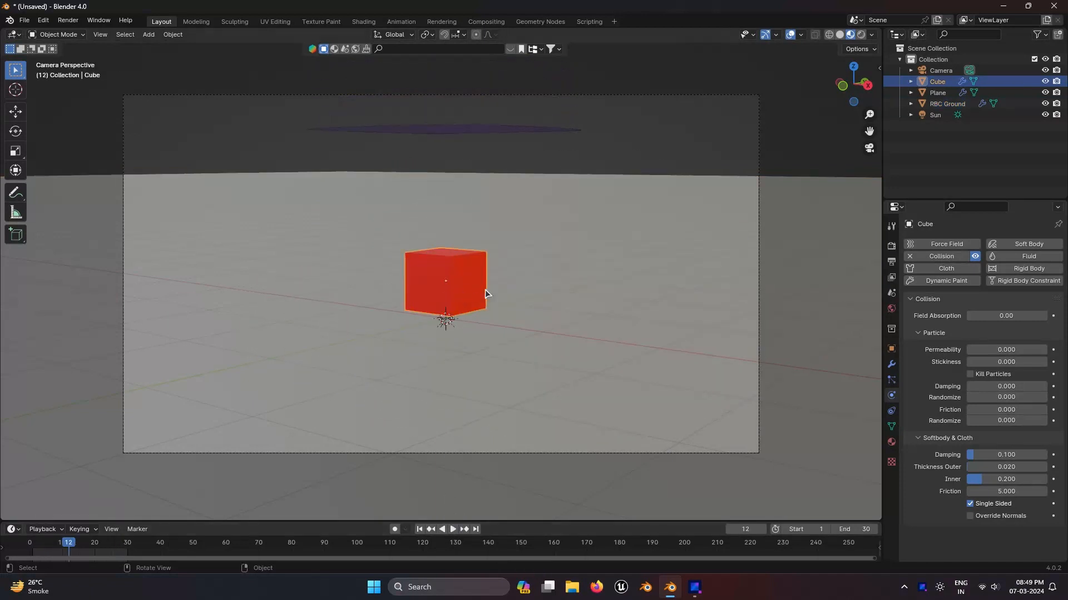
key(Delete)
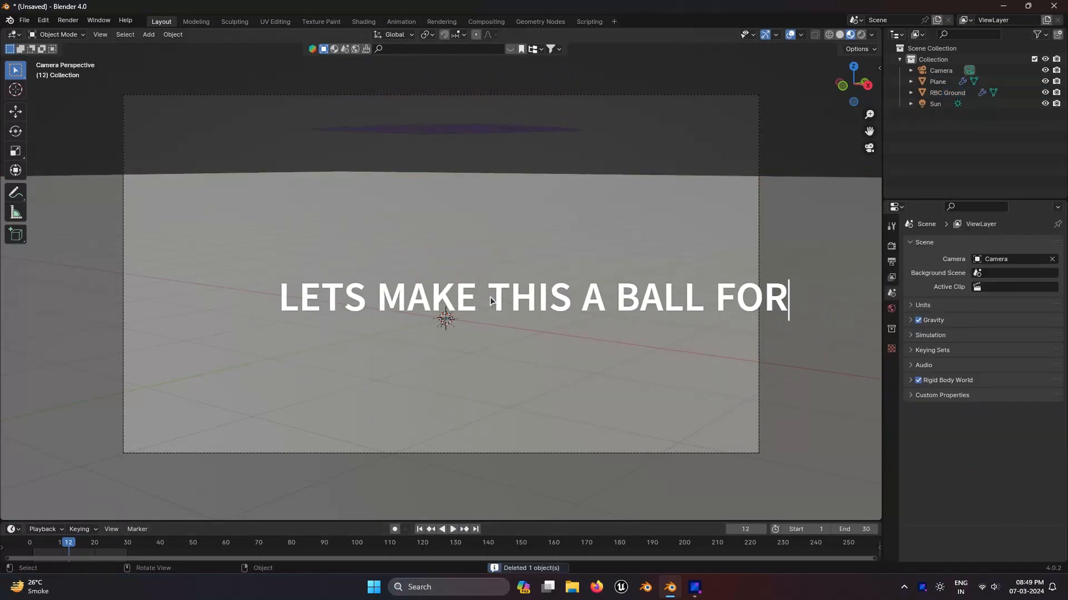
key(shift+a)
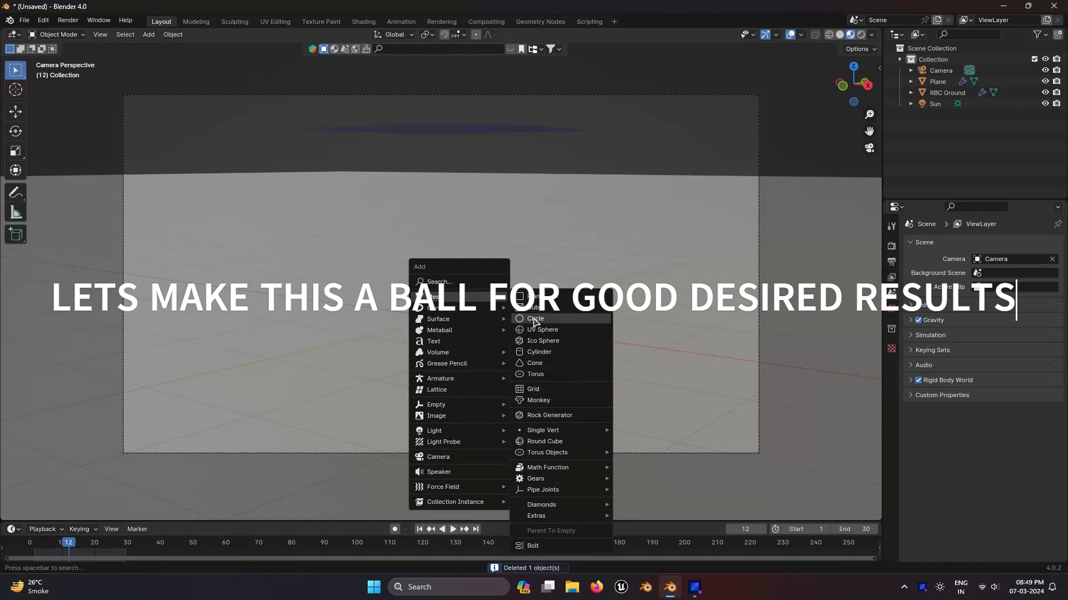
key(Escape)
key(ctrl+z)
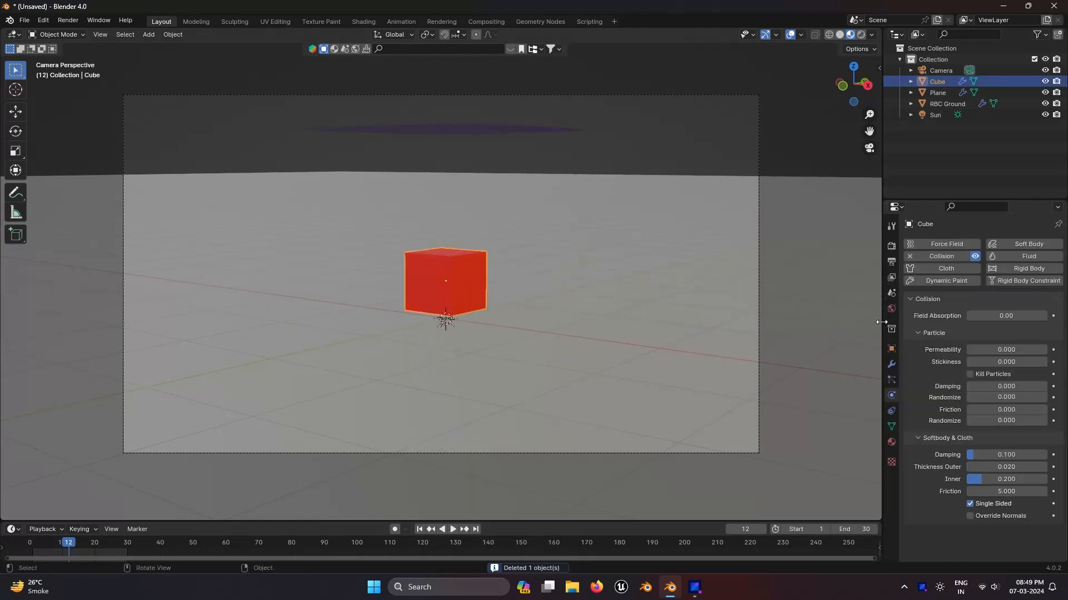
Step: Turn the cube into a ball by adding and applying a Subdivision Surface modifier, then shading it smooth
click(891, 364)
click(945, 244)
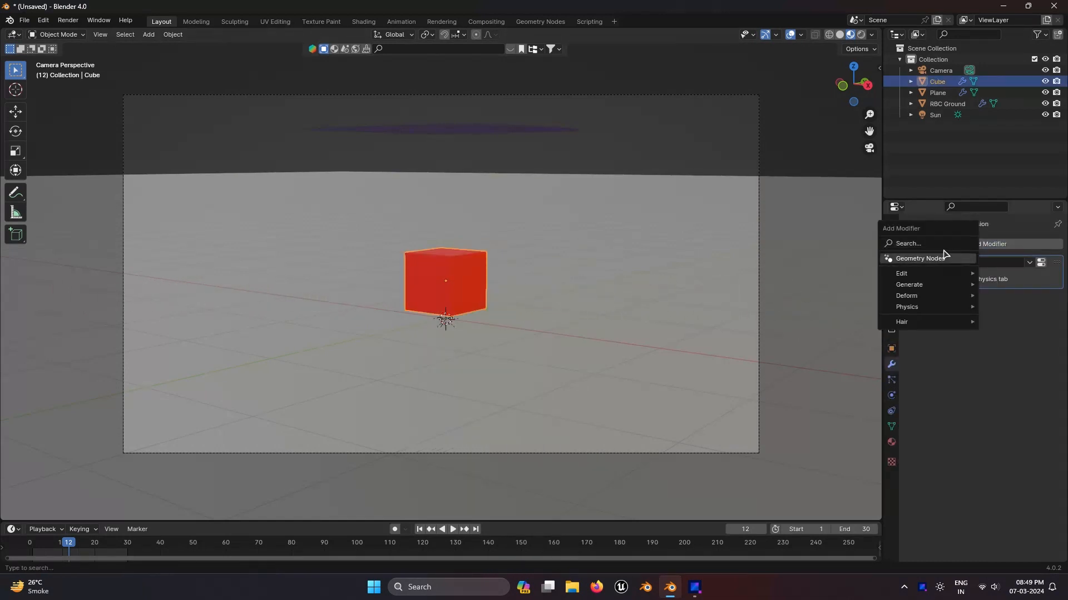
click(947, 244)
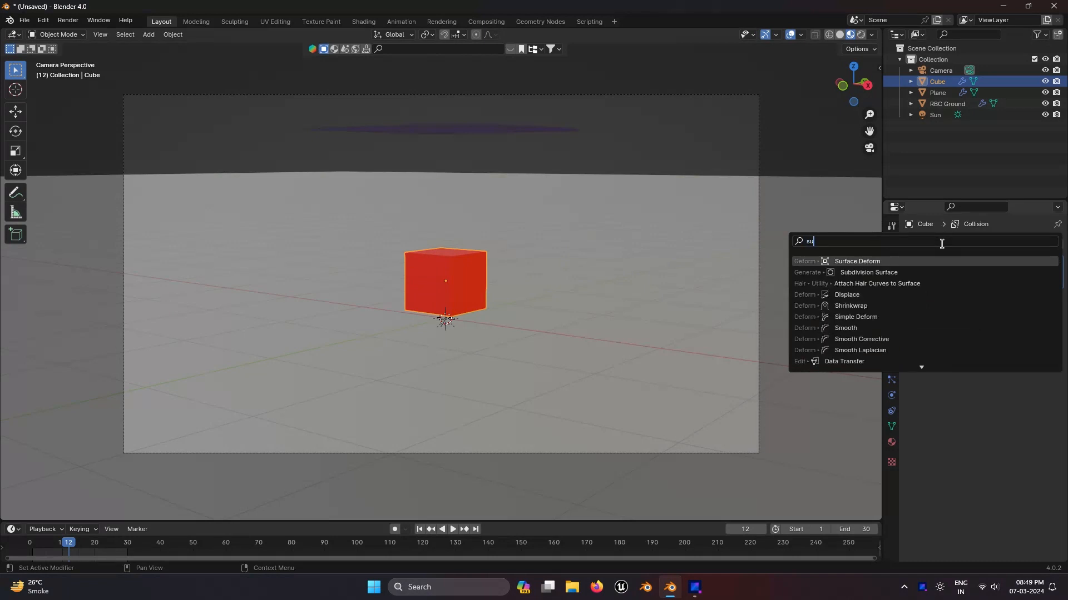
click(920, 261)
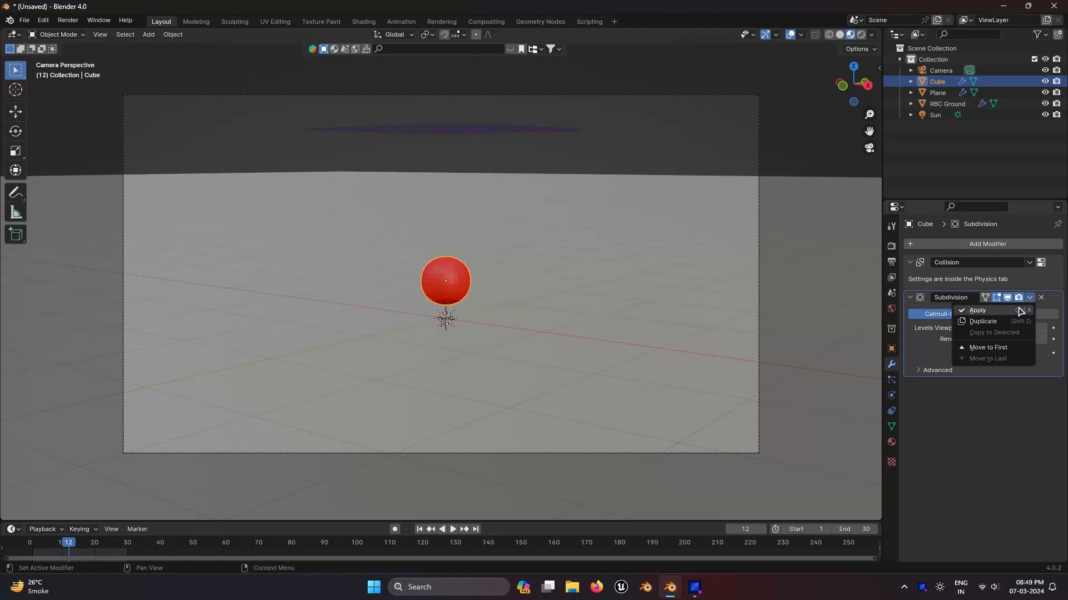
click(978, 311)
right_click(438, 281)
click(438, 279)
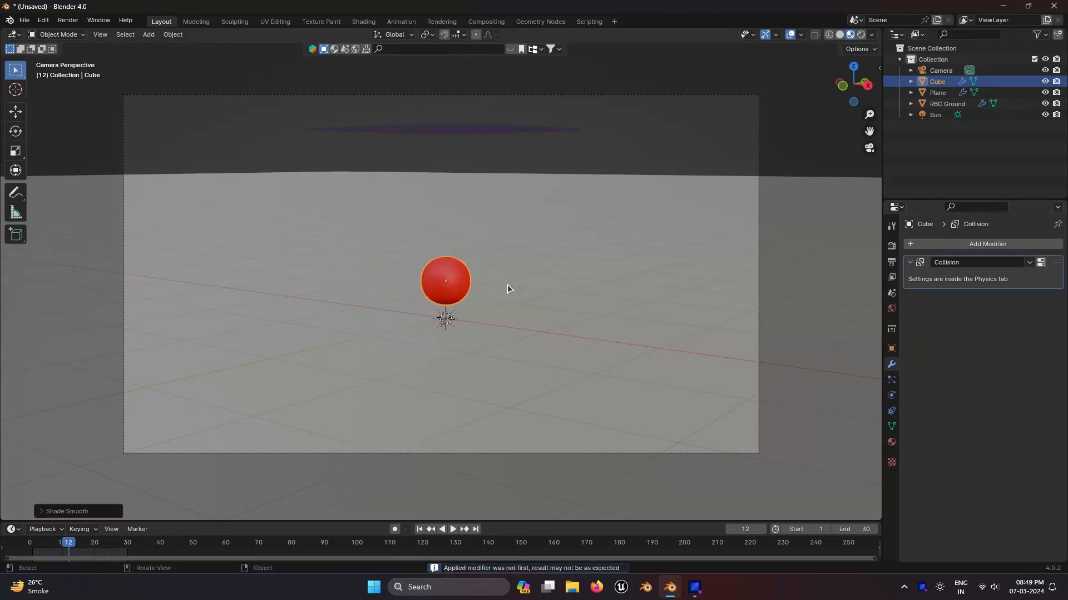
Step: Select the plane and disable its cloth Pressure option
mouse_move(507, 284)
middle_down()
mouse_move(521, 284)
mouse_move(511, 287)
middle_up()
key(KP_0)
click(483, 278)
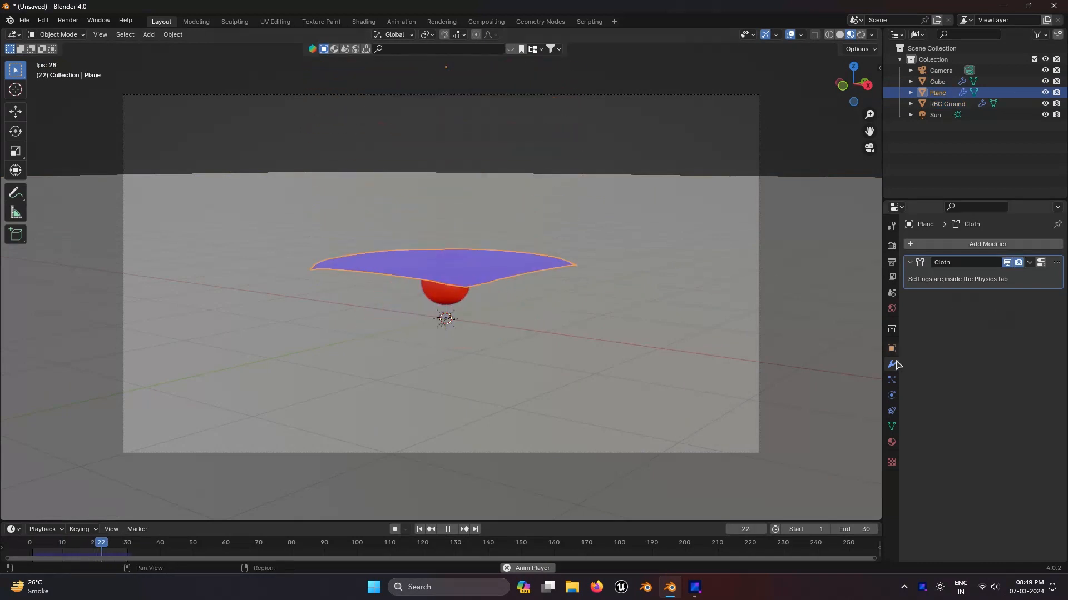
click(891, 395)
scroll(1000, 345, down, 7)
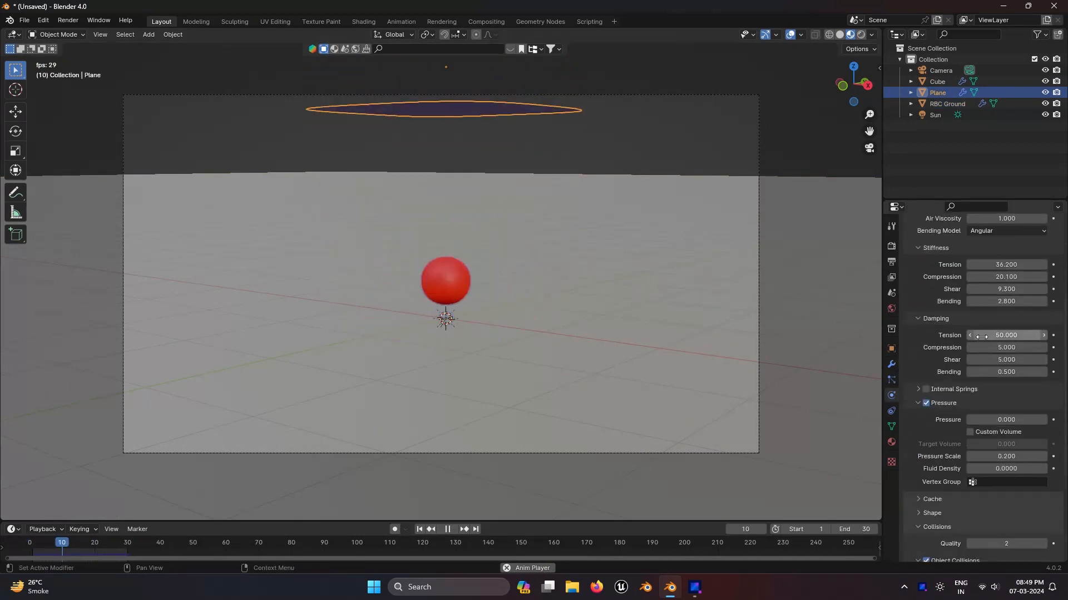
click(926, 404)
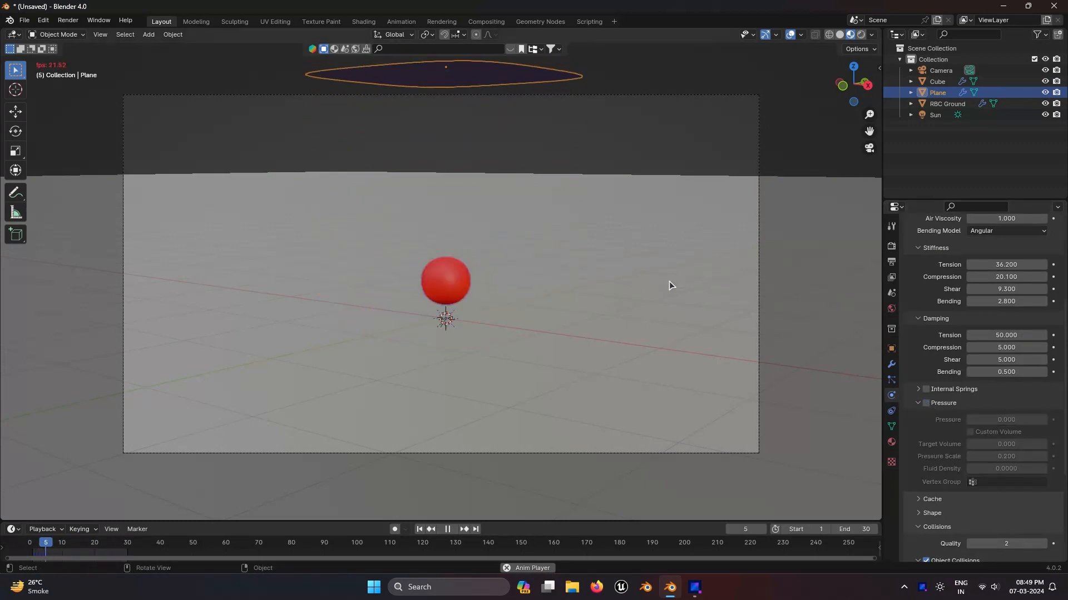
Step: Delete the RBC Ground object
click(611, 334)
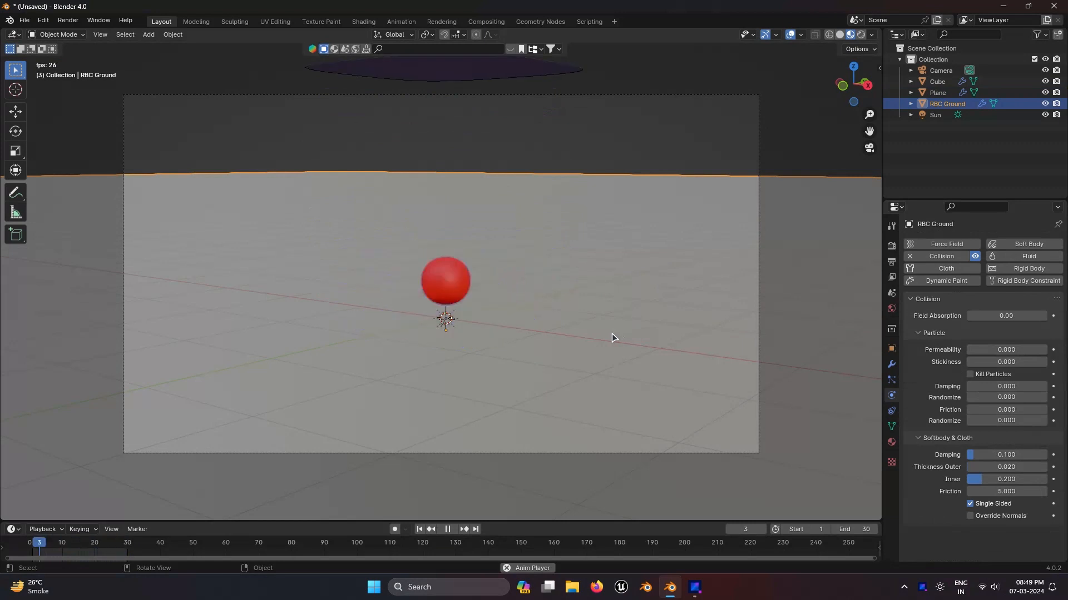
key(g)
key(z)
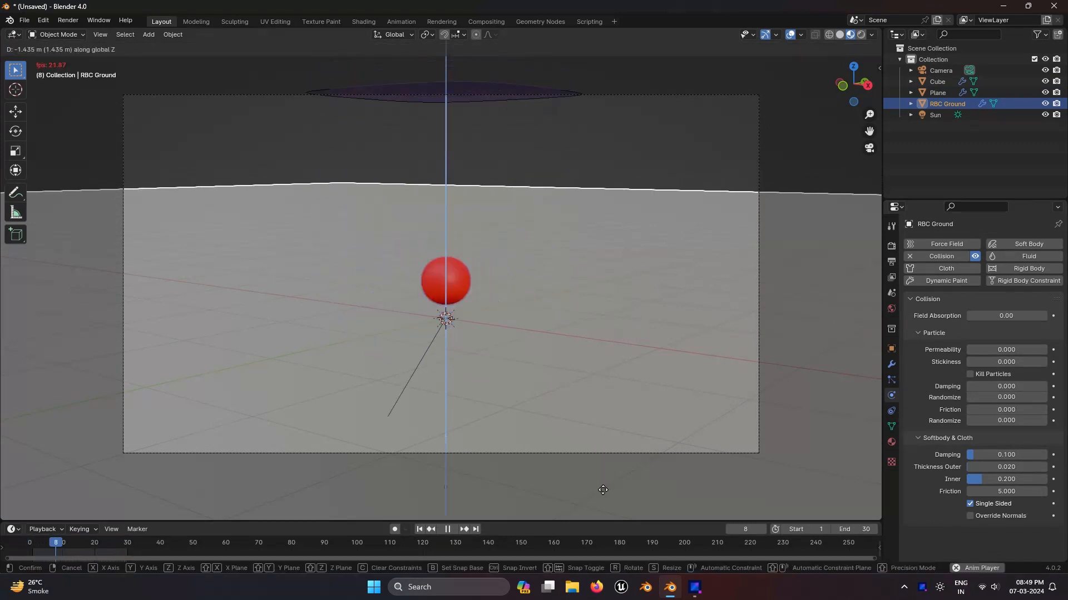
click(602, 490)
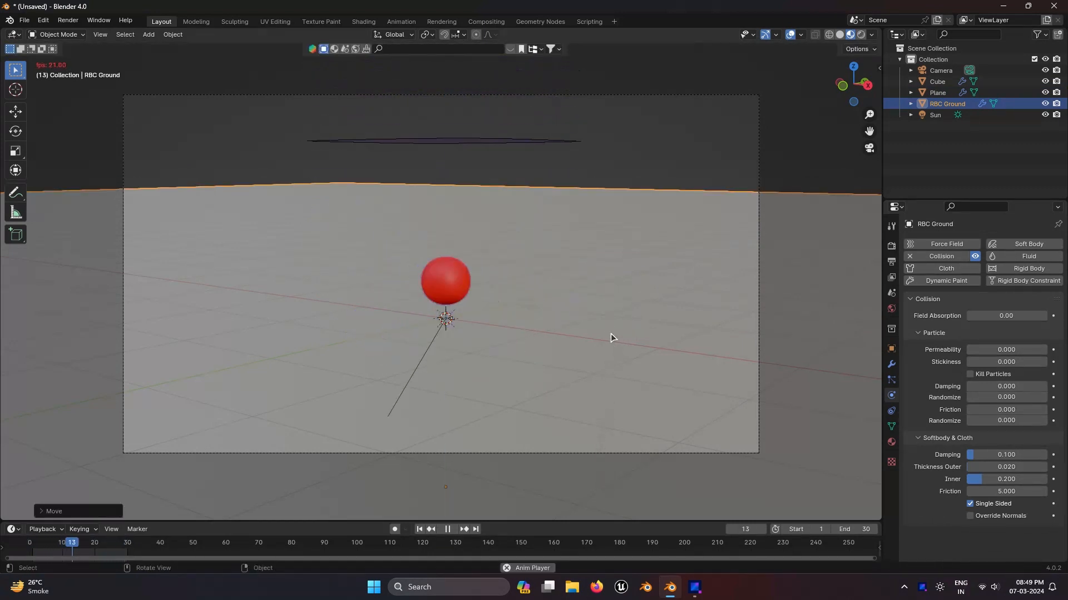
key(Delete)
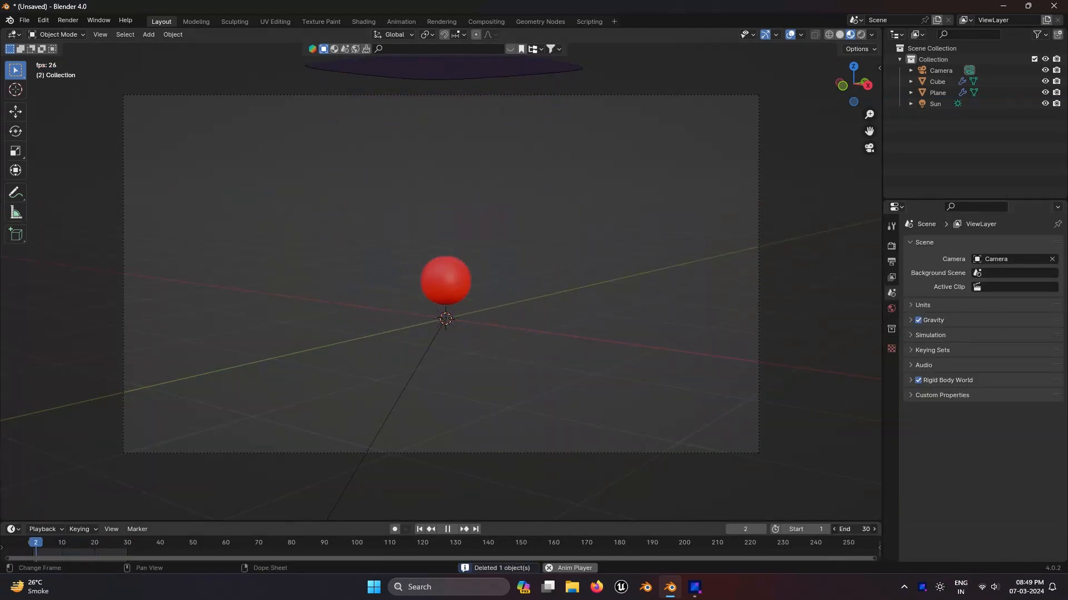
Step: Set the animation end frame to 60 and turn off the cloth's Pressure option
text(60)
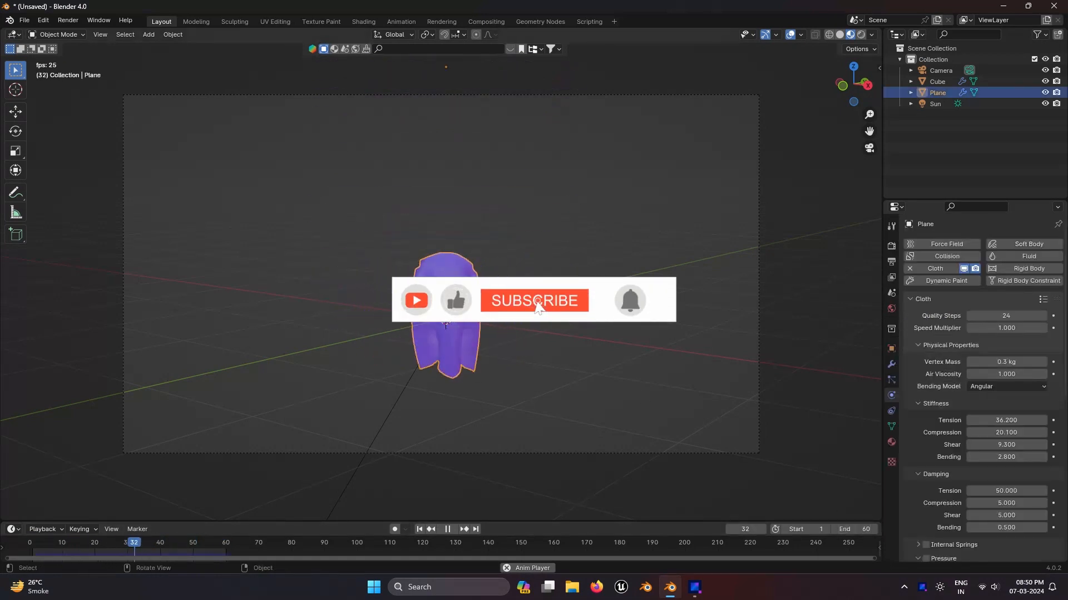
scroll(934, 467, down, 5)
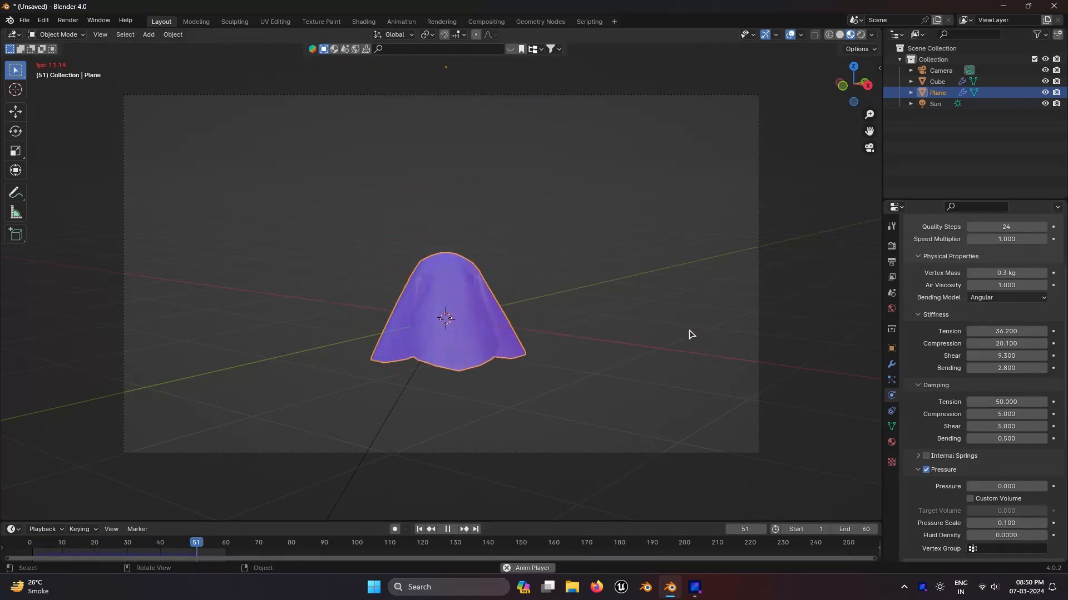
click(923, 468)
scroll(989, 443, up, 2)
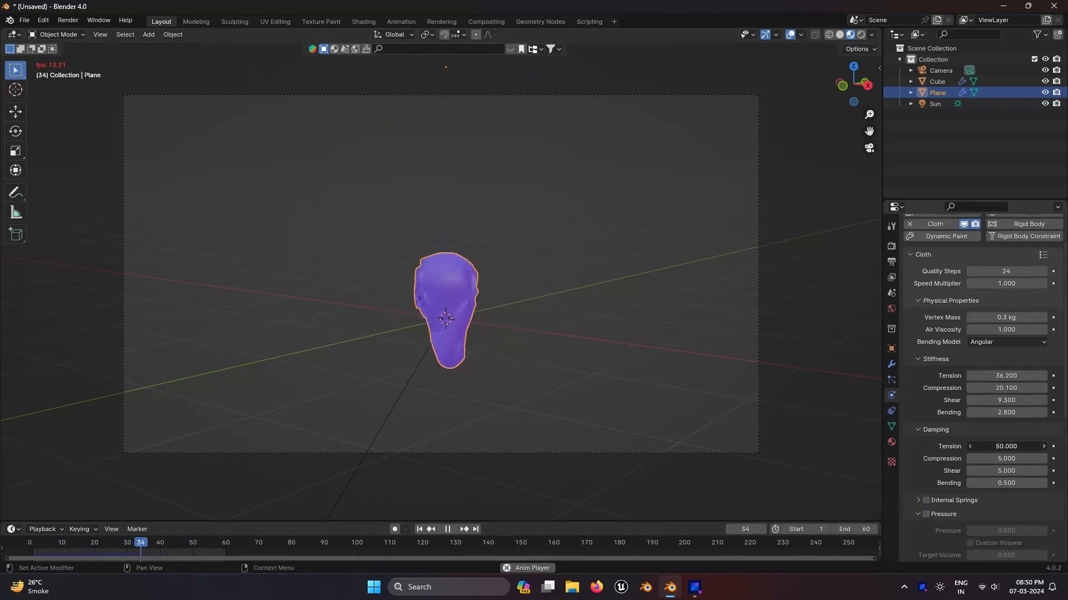
Step: Set cloth damping to Tension 50, Compression 14.4 and Shear 7.1, and enable Pressure
mouse_move(993, 453)
mouse_down()
mouse_move(1014, 459)
mouse_move(988, 458)
mouse_move(994, 471)
mouse_up()
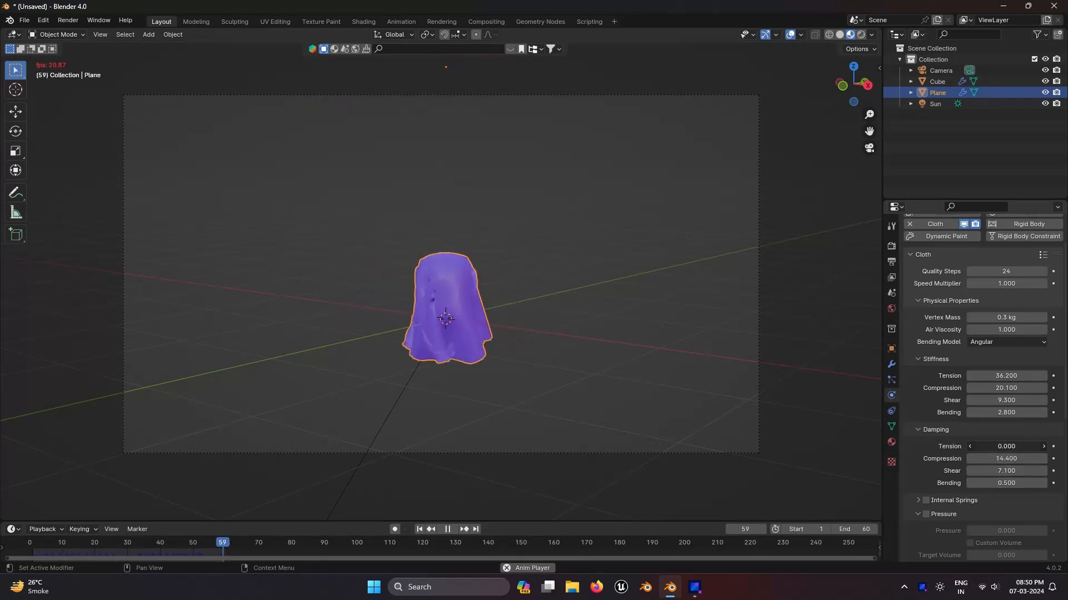
drag(1001, 447, 1013, 447)
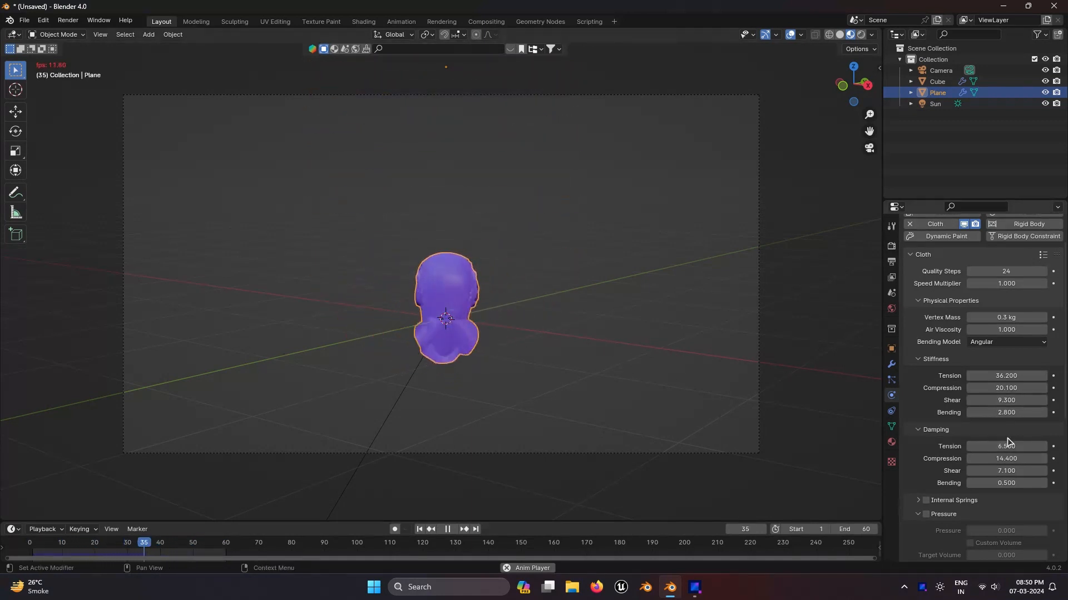
drag(1015, 447, 990, 446)
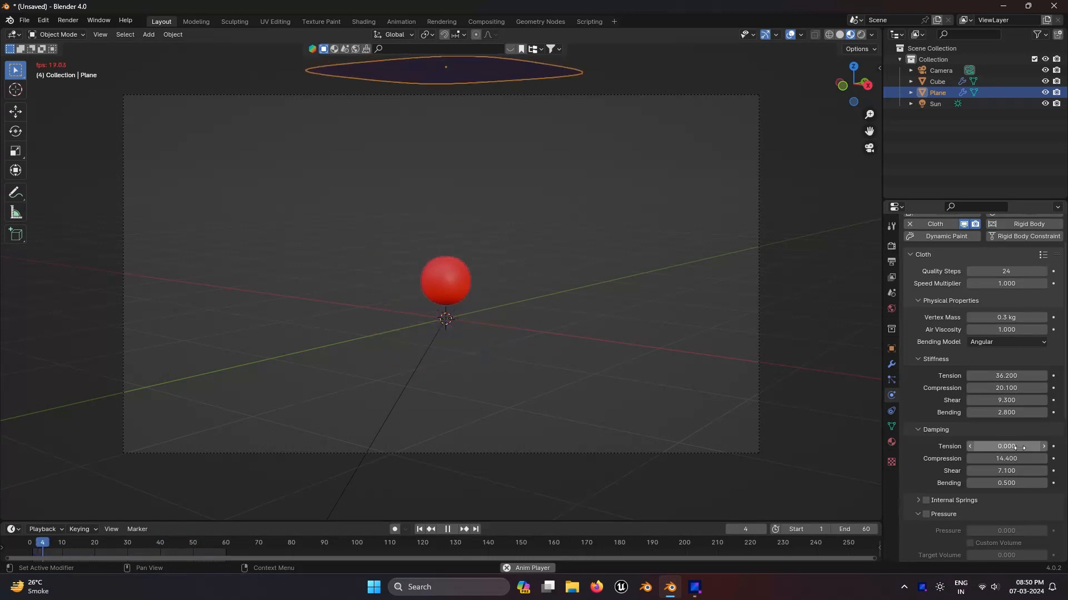
drag(1020, 448, 1062, 448)
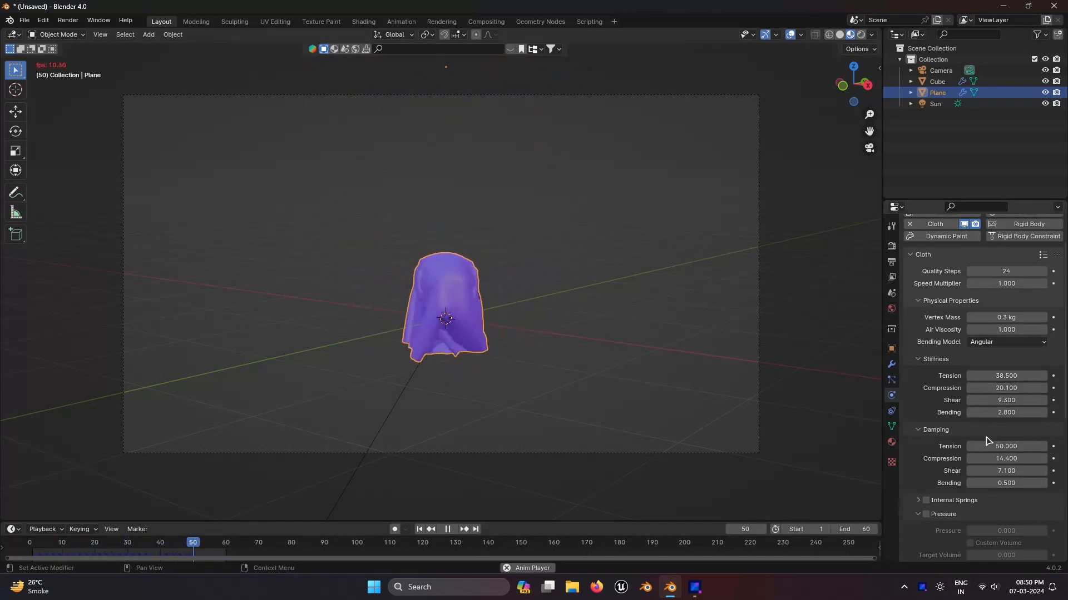
click(926, 515)
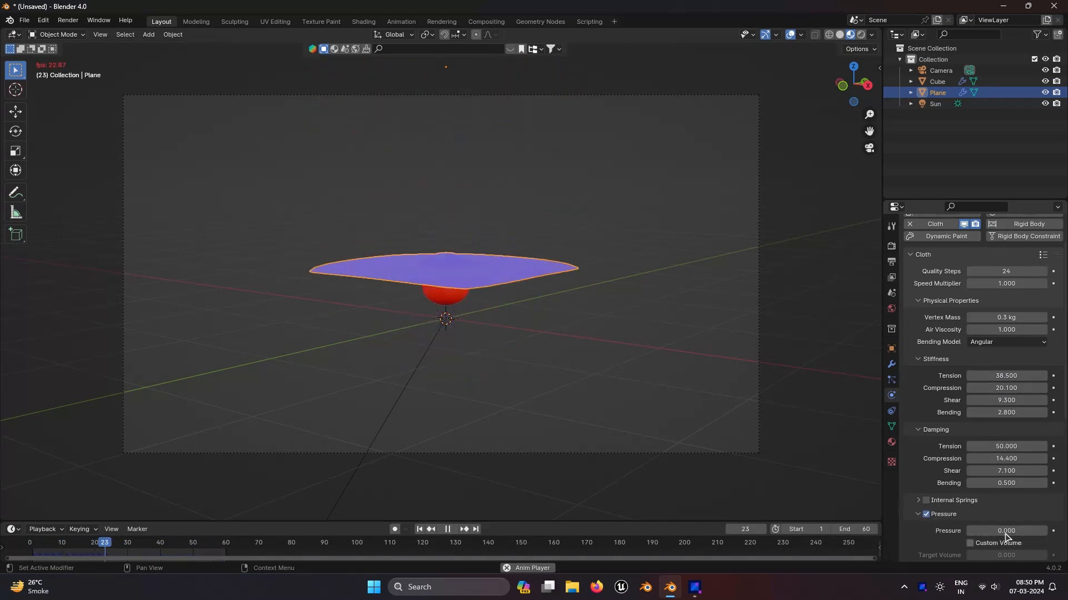
Step: Set the cloth Pressure to 0.2 and Pressure Scale to 0.1, then replay the simulation
scroll(1007, 521, down, 4)
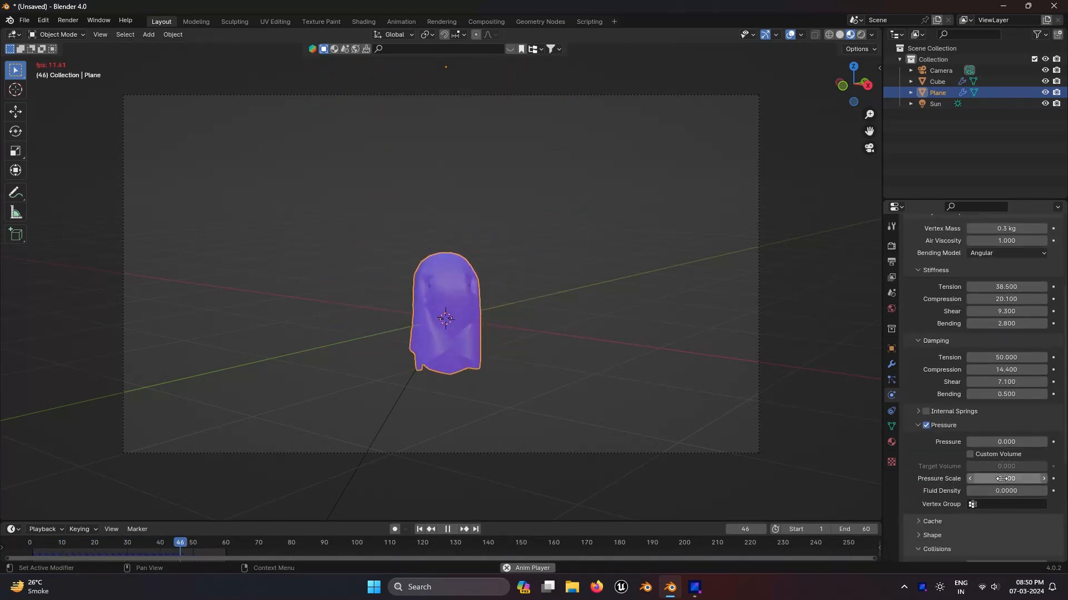
drag(1016, 479, 1001, 479)
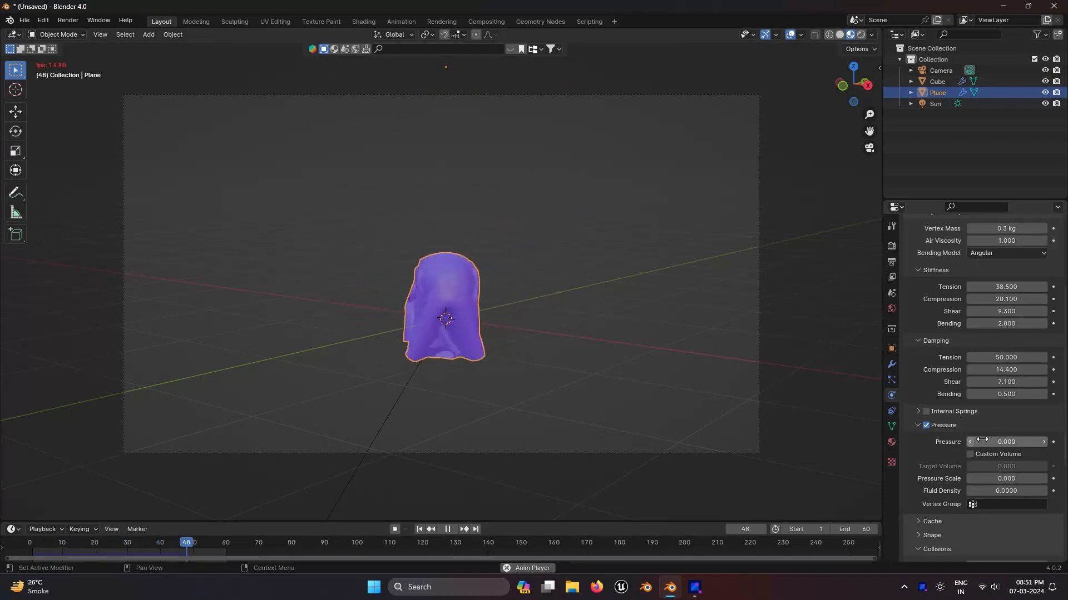
click(1044, 442)
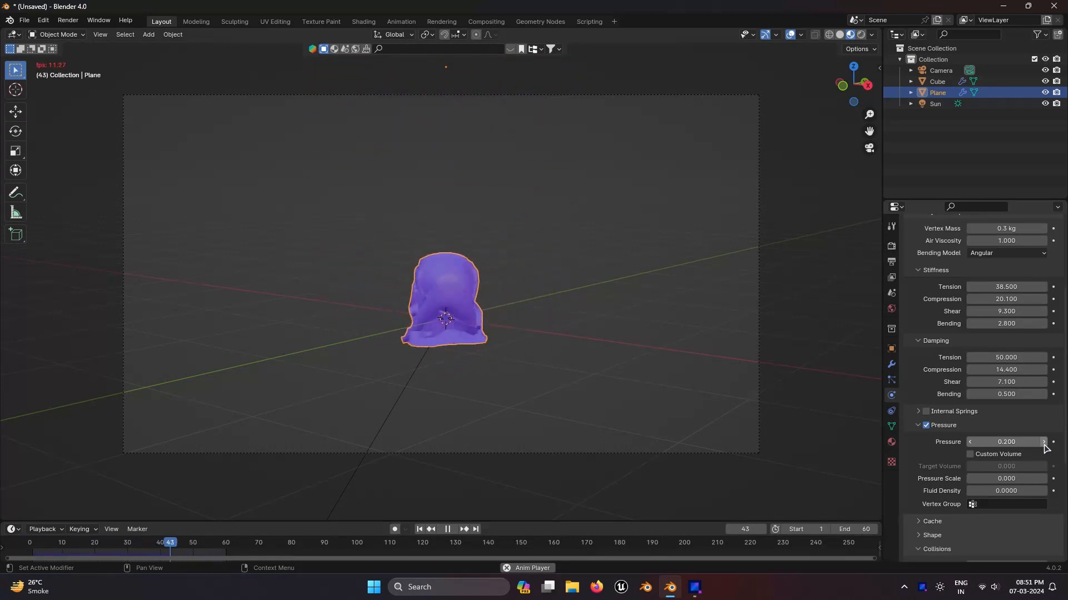
click(1044, 479)
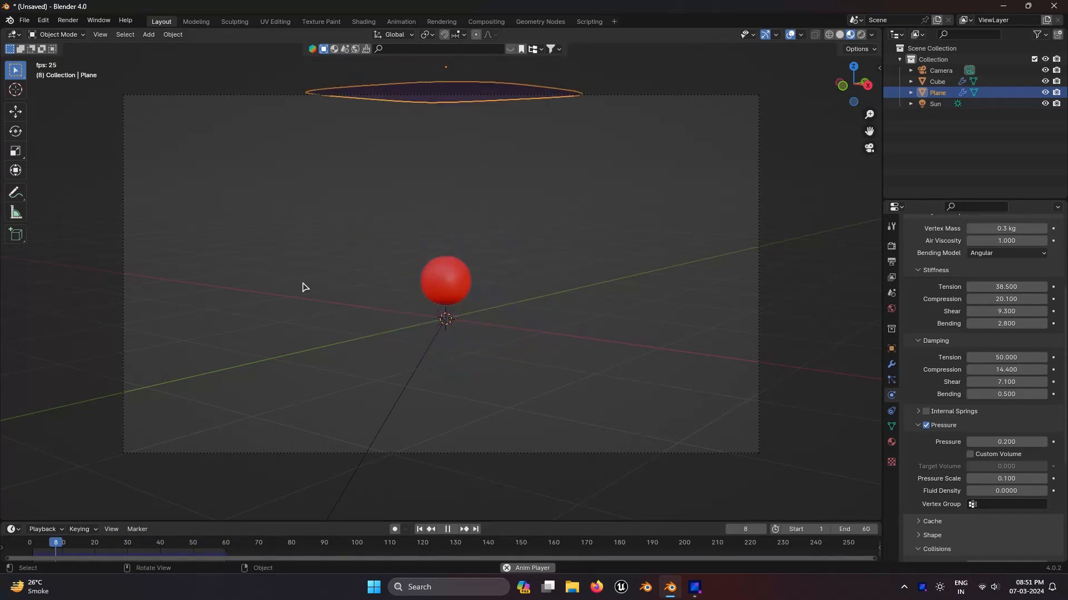
click(451, 531)
drag(41, 546, 114, 539)
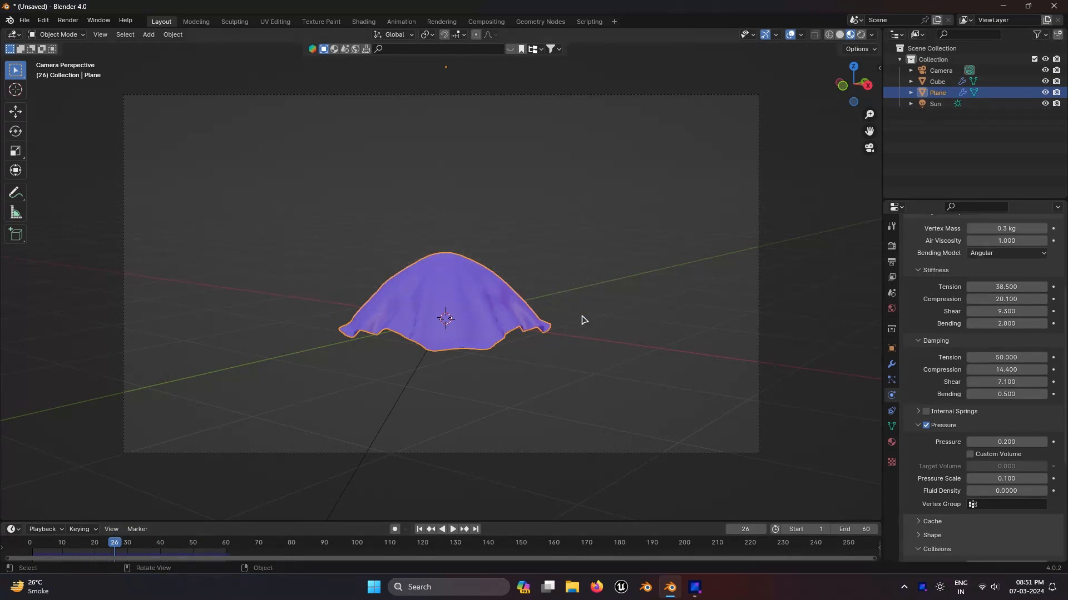
Step: Add a new plane as the ground and scale it up about 2.09 times
key(shift+a)
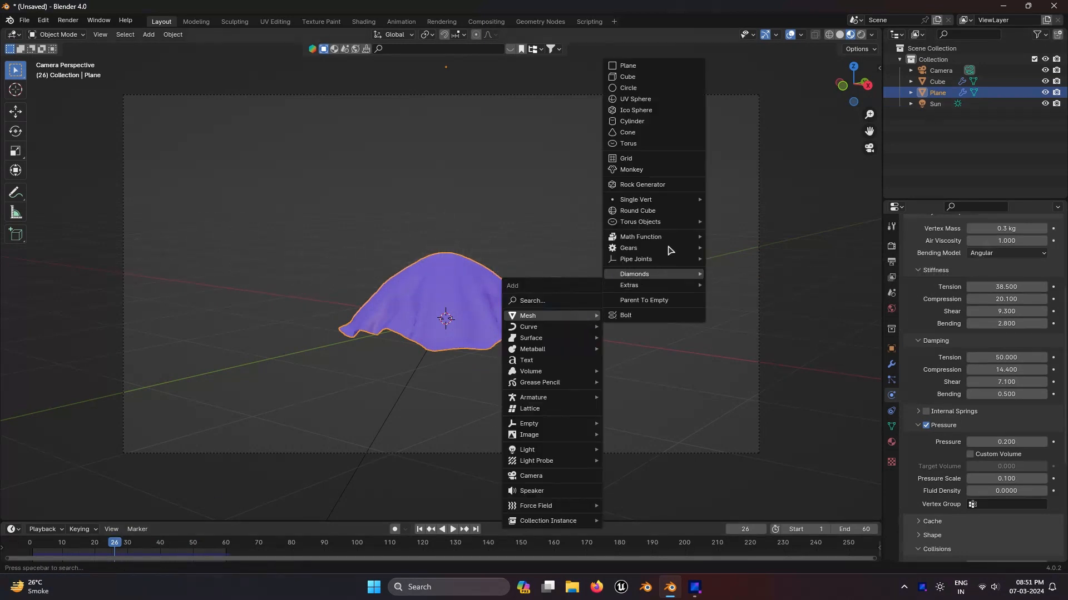
click(655, 68)
key(s)
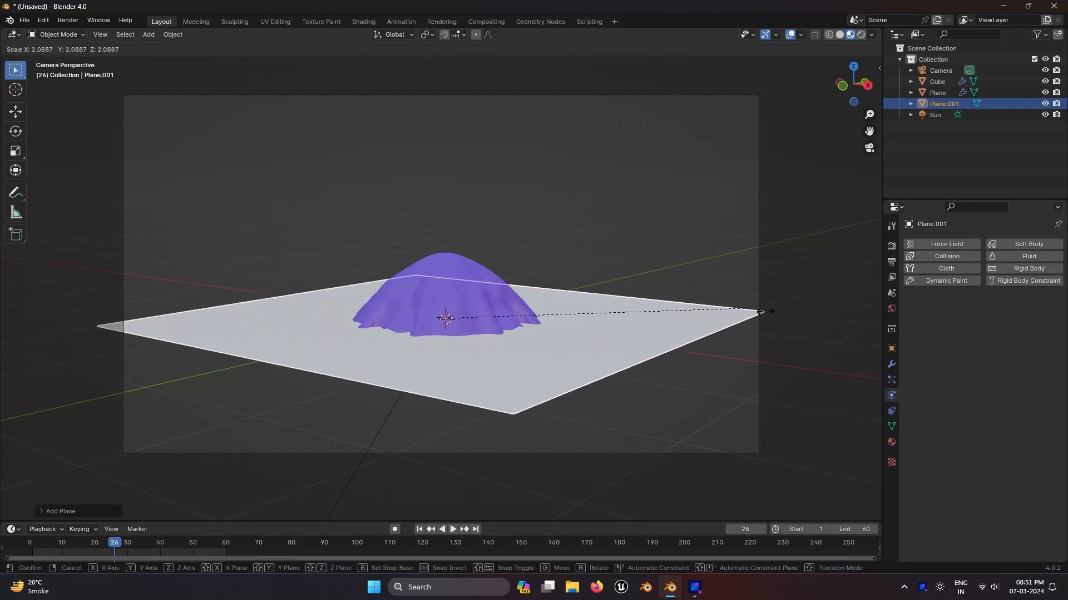
click(389, 325)
key(g)
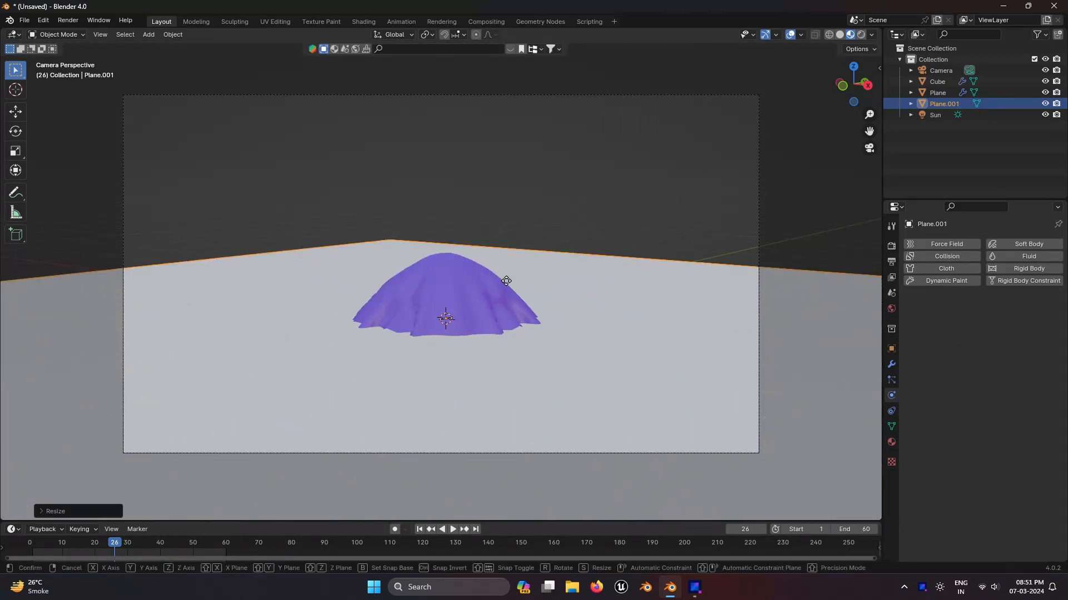
key(z)
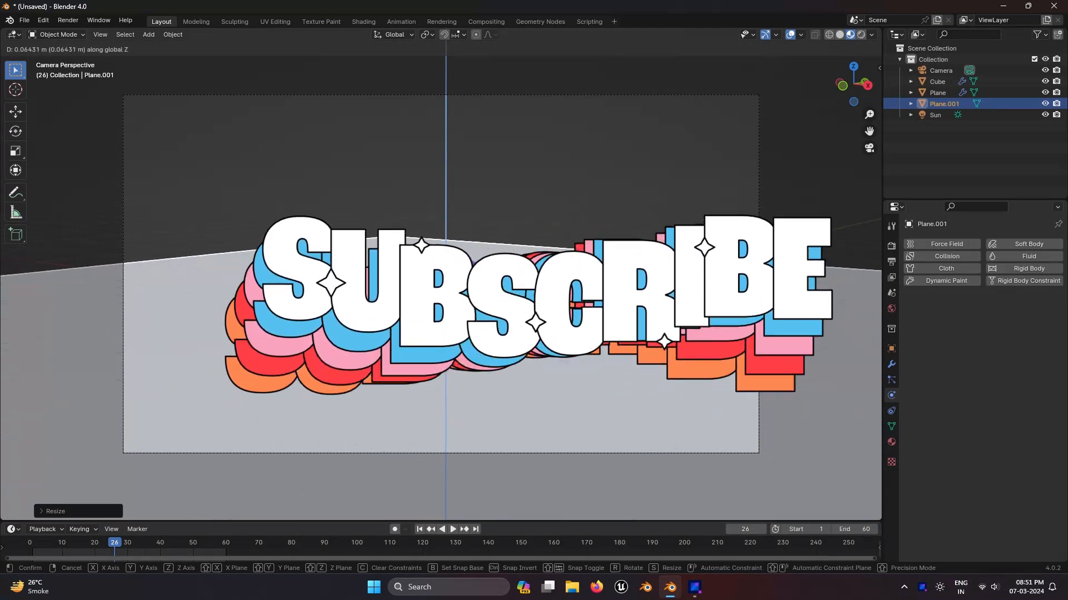
key(Return)
key(ctrl+z)
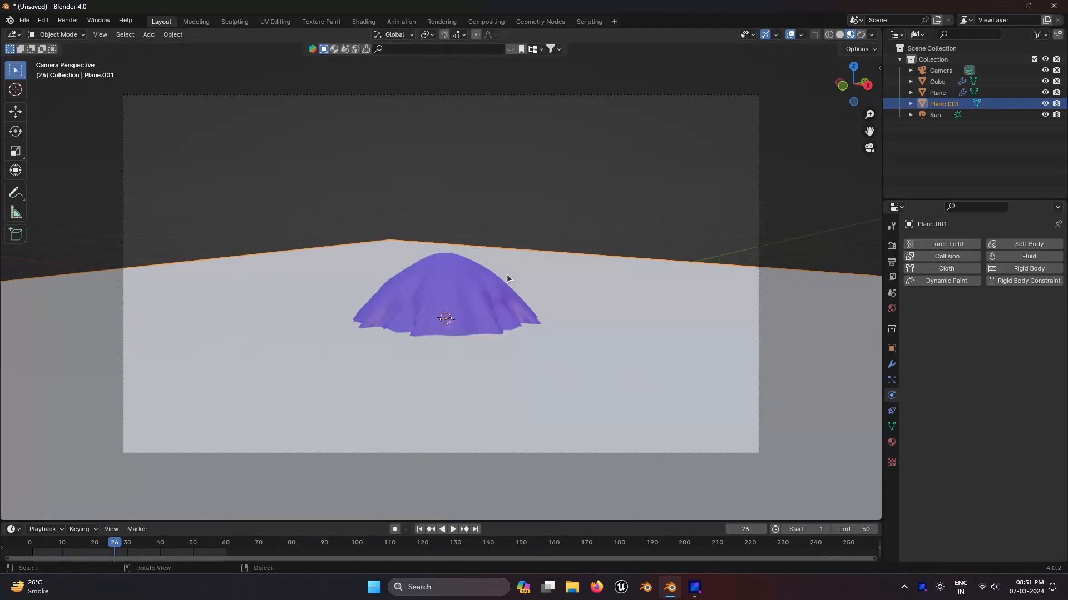
Step: Select the cloth plane, rewind the timeline to the start and play the simulation
click(461, 295)
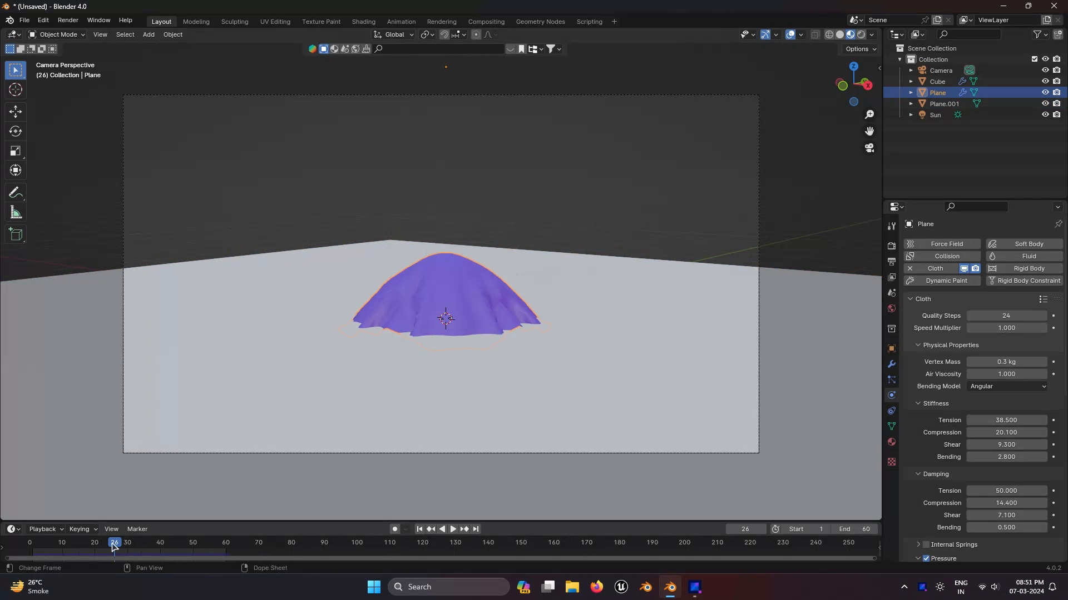
drag(112, 544, 31, 543)
key(space)
Step: Select the ground plane, give it a new material and set its base colour to a dark brown
middle_drag(448, 363, 673, 347)
click(451, 356)
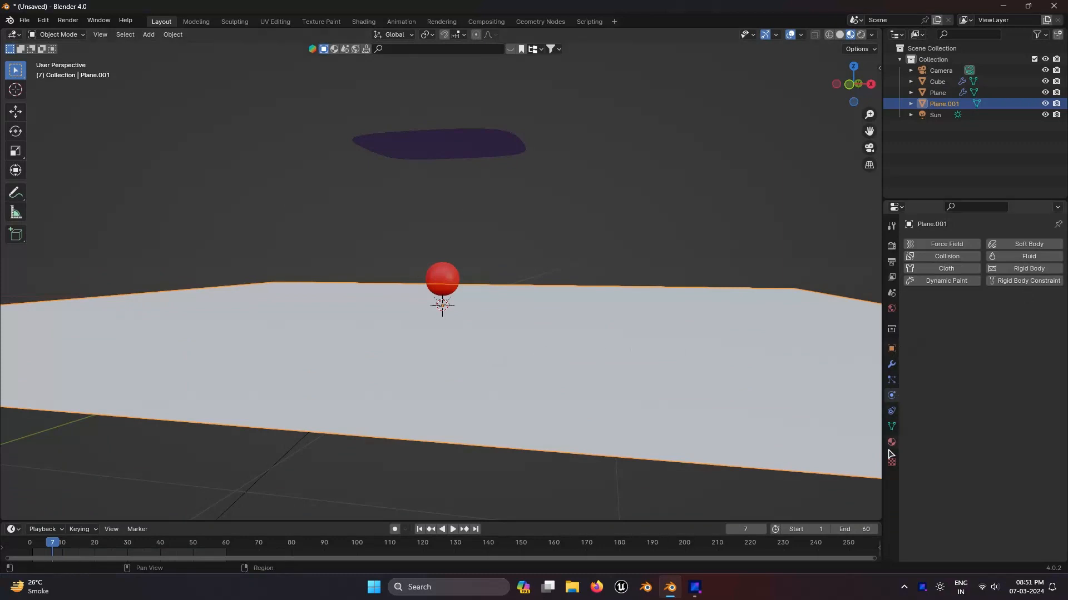
click(891, 442)
click(966, 295)
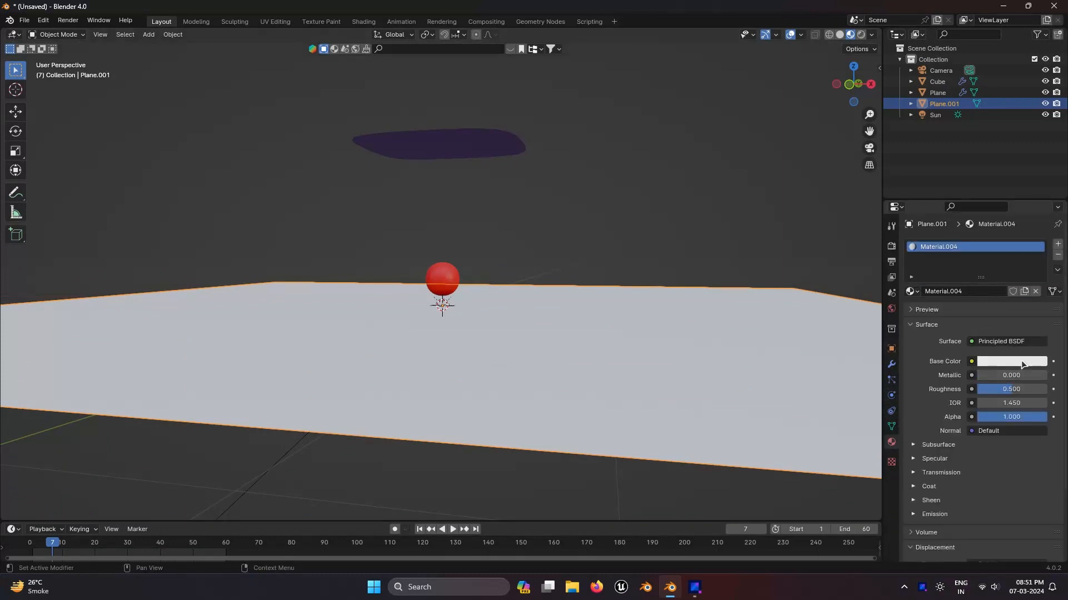
click(1023, 363)
mouse_move(981, 258)
mouse_down()
mouse_move(955, 269)
mouse_move(936, 249)
mouse_move(942, 204)
mouse_move(1000, 195)
mouse_move(988, 190)
mouse_move(1024, 223)
mouse_move(984, 237)
mouse_move(1038, 261)
mouse_move(1038, 273)
mouse_move(1037, 237)
mouse_move(967, 254)
mouse_up()
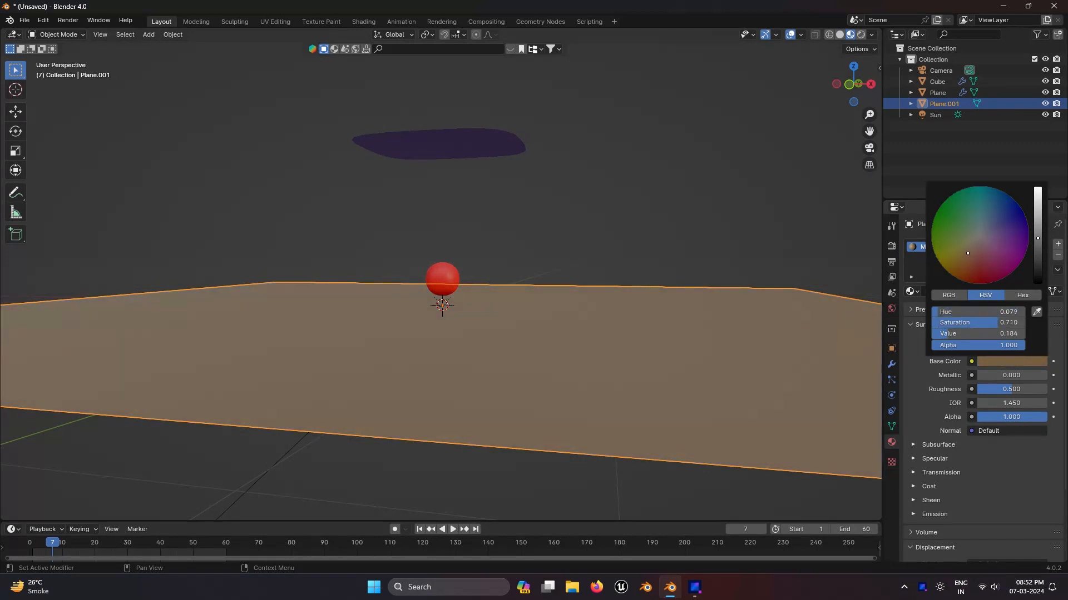
Step: Switch to the camera view and add Collision physics to the ground plane
key(KP_0)
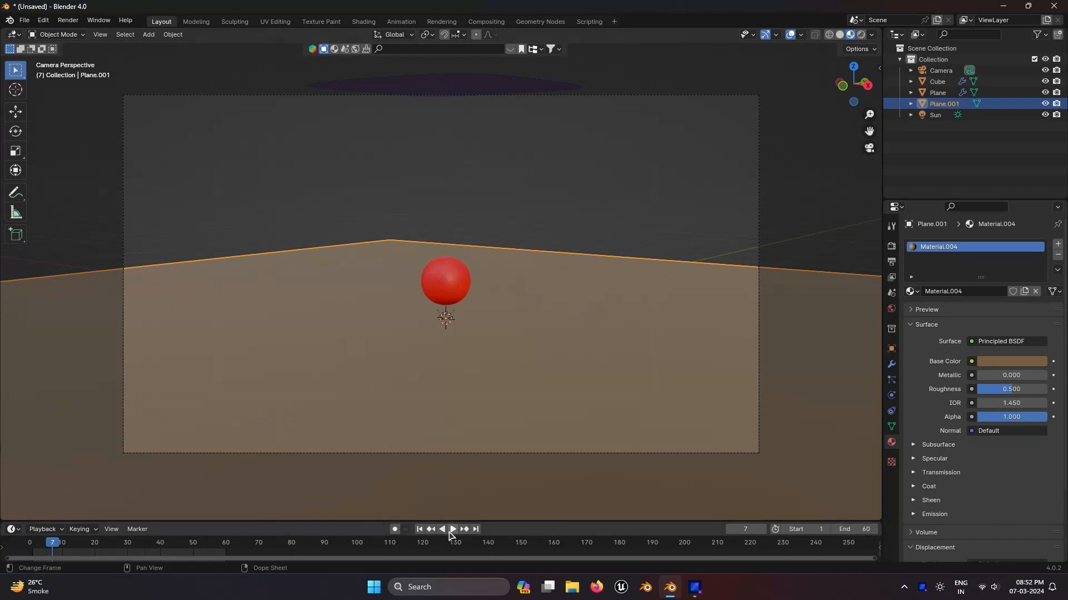
click(891, 397)
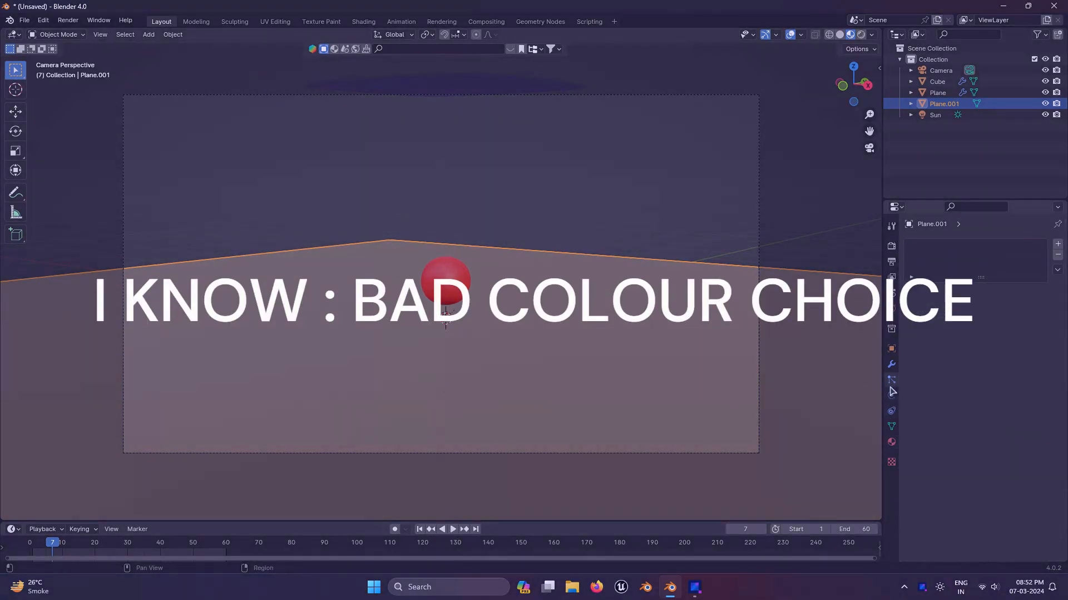
click(945, 256)
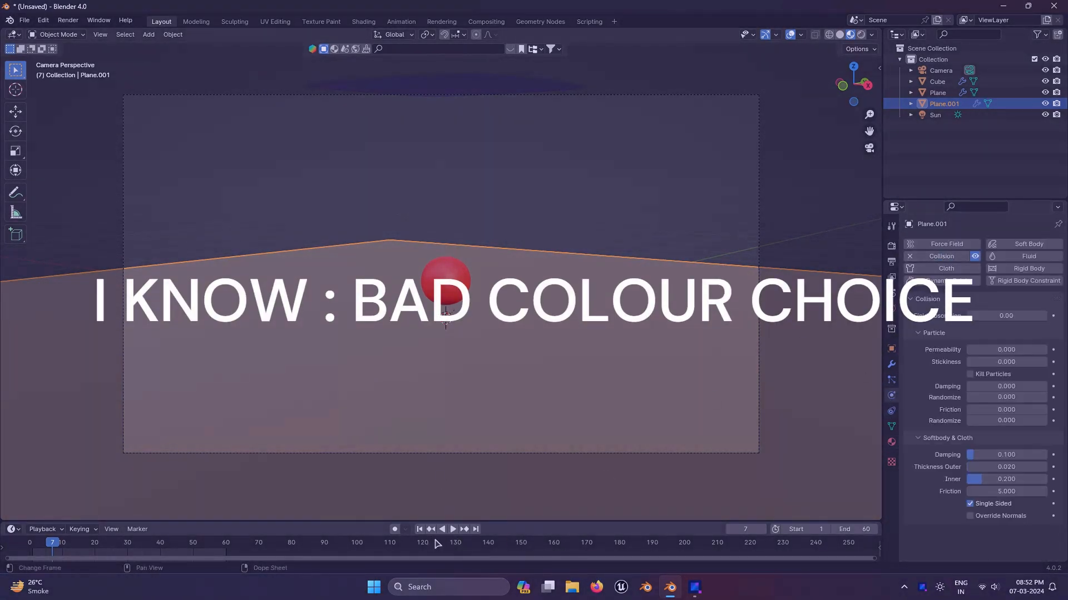
Step: Play and scrub through the timeline to review the cloth falling onto the ground
click(453, 530)
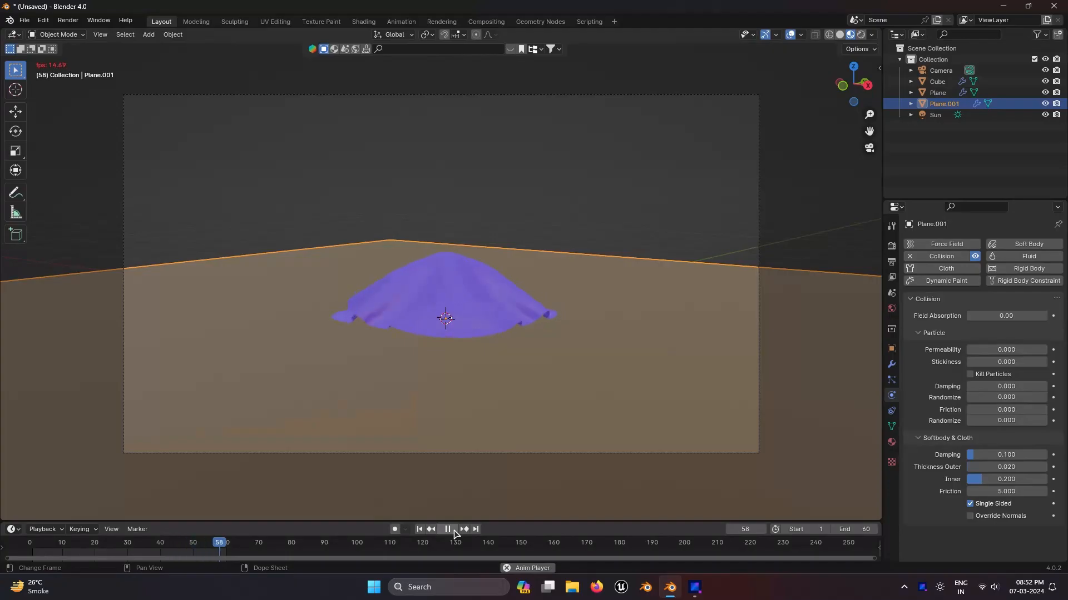
click(449, 529)
drag(120, 546, 220, 544)
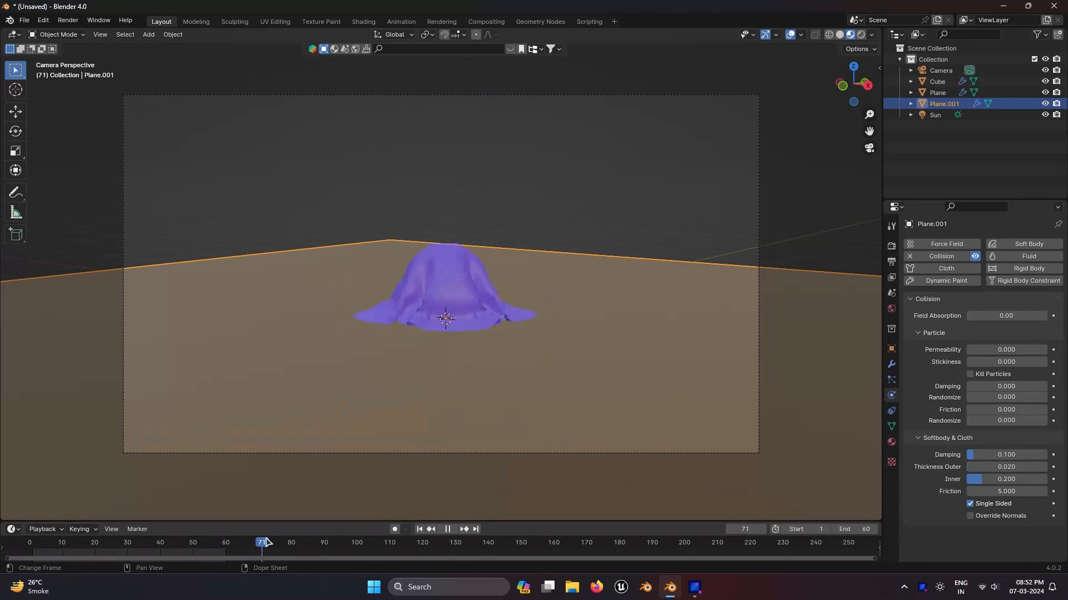
drag(266, 542, 281, 542)
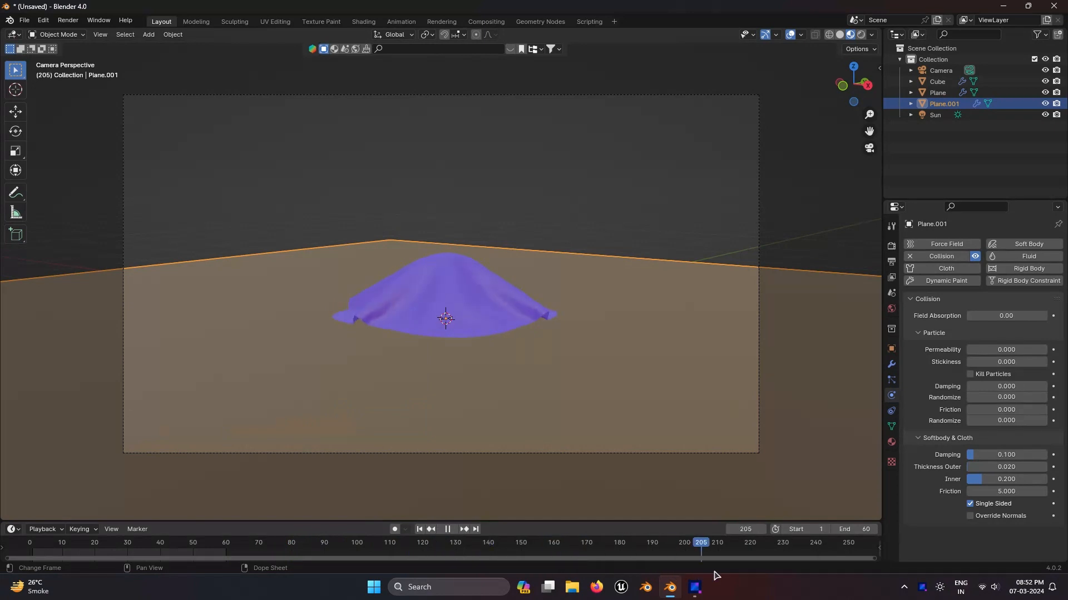
drag(807, 576, 639, 584)
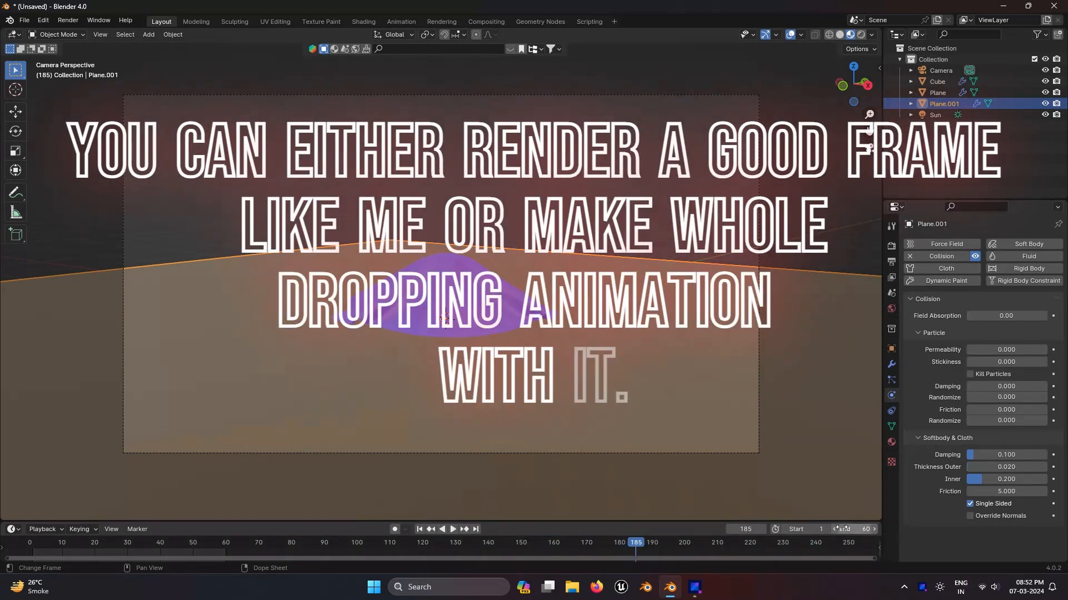
Step: Render an image of the current frame and close the render window
click(68, 20)
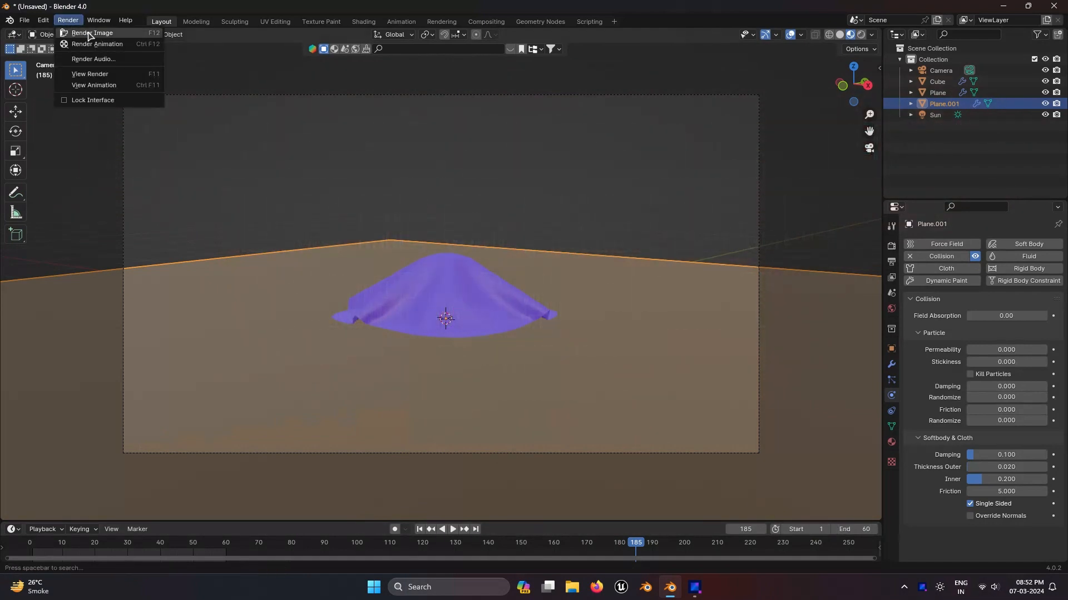
click(90, 32)
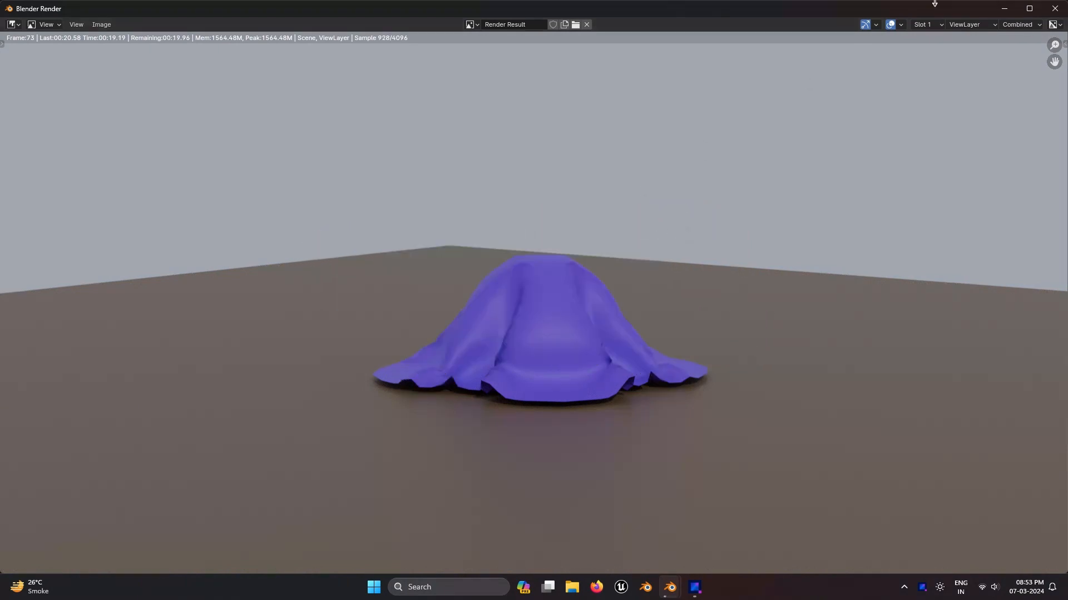
click(1055, 9)
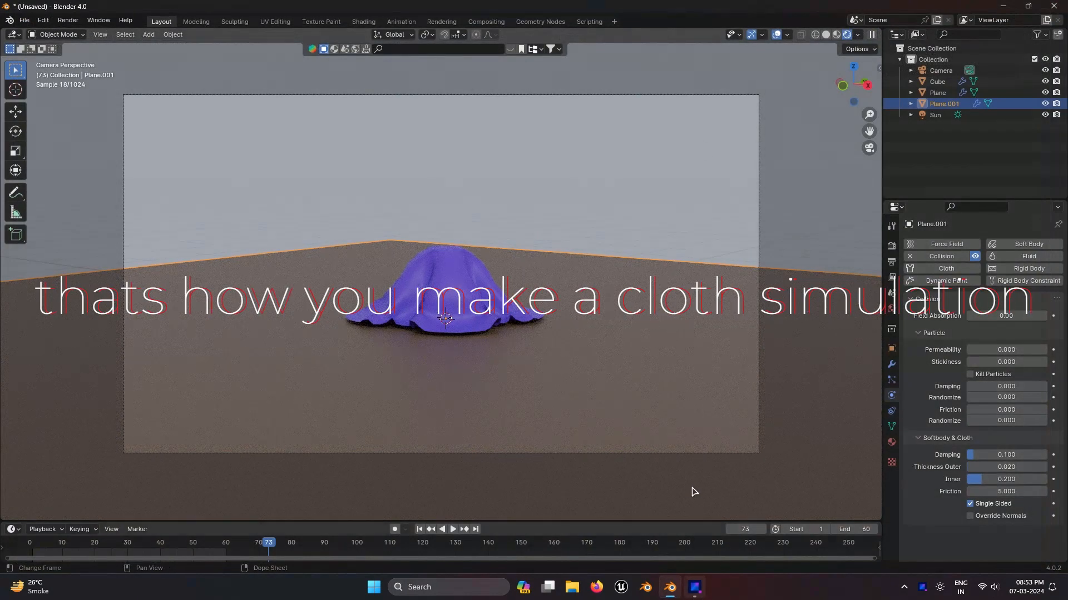
Step: Save the project as ok.blend in the blender files folder
key(ctrl+s)
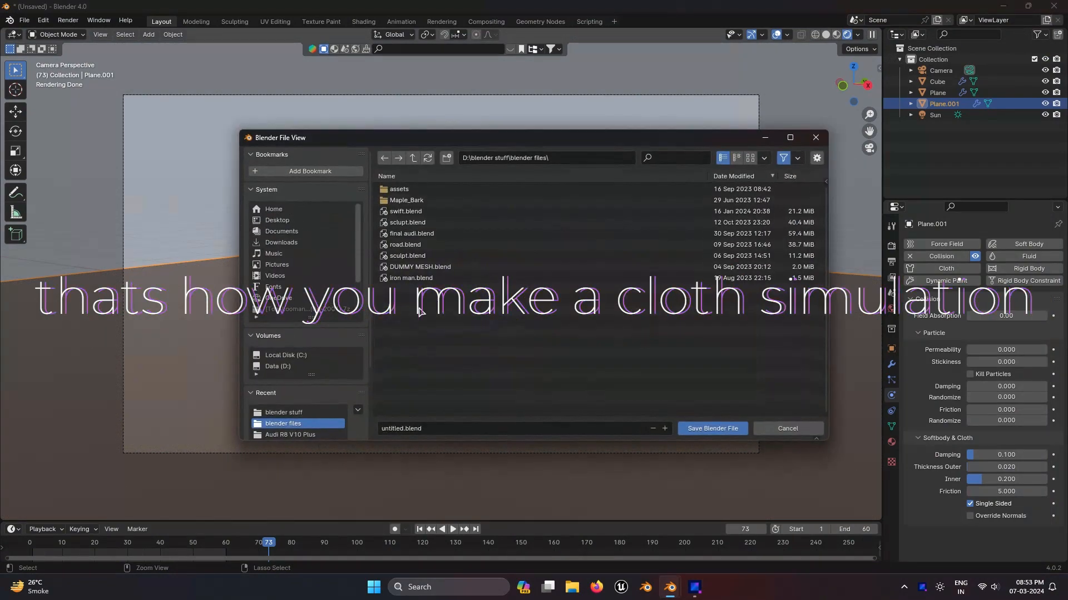
click(405, 429)
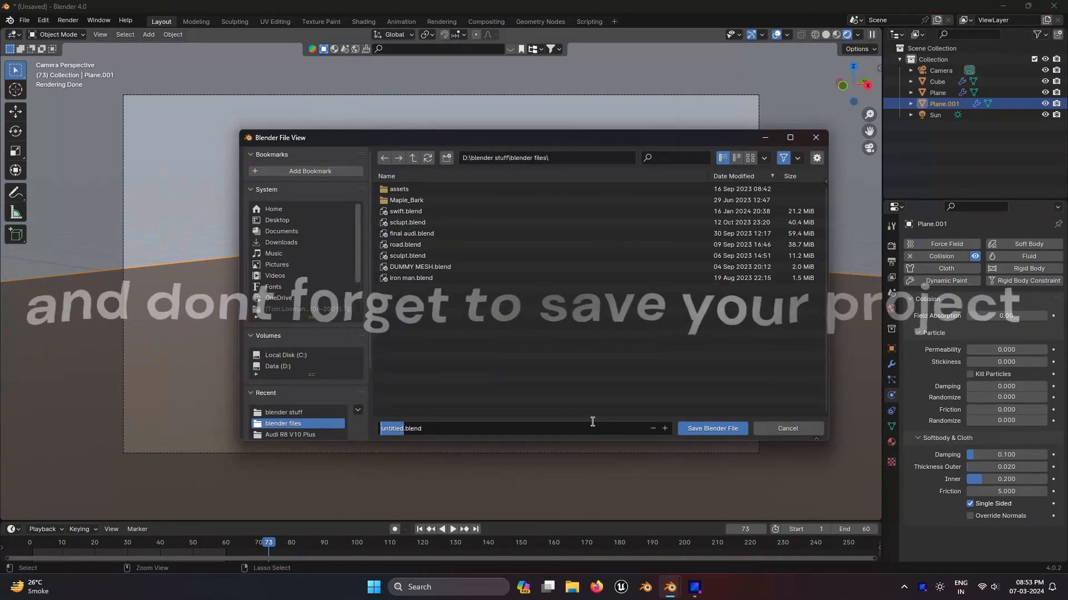
text(ok)
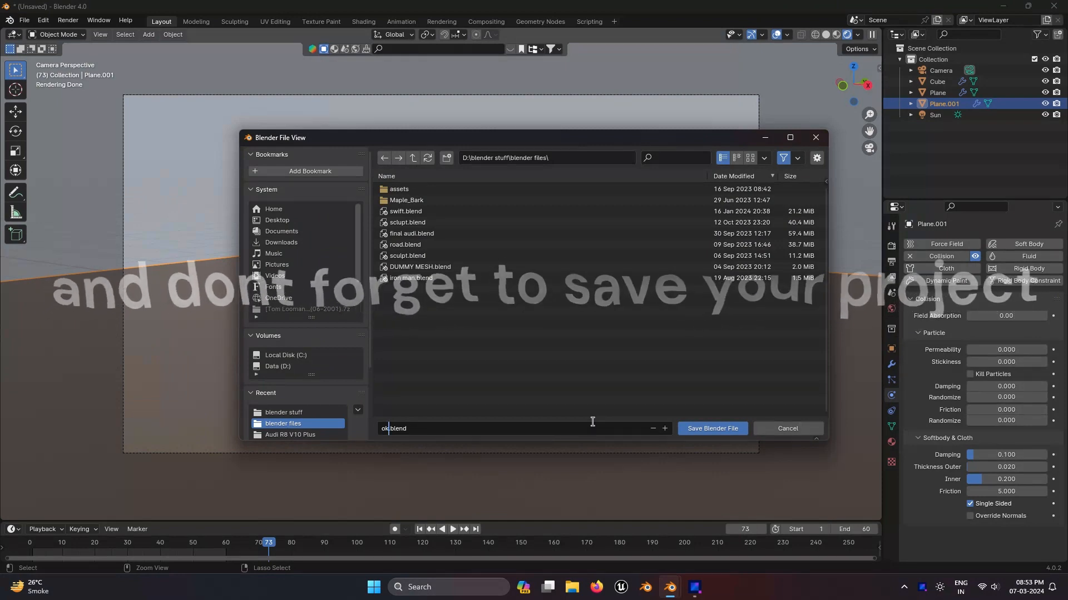
click(710, 429)
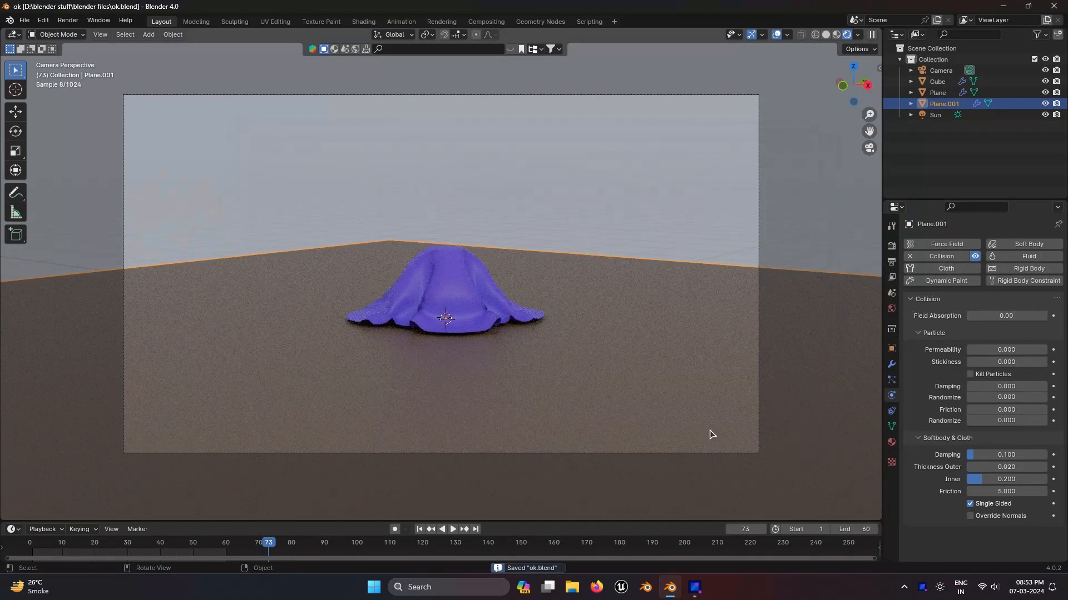